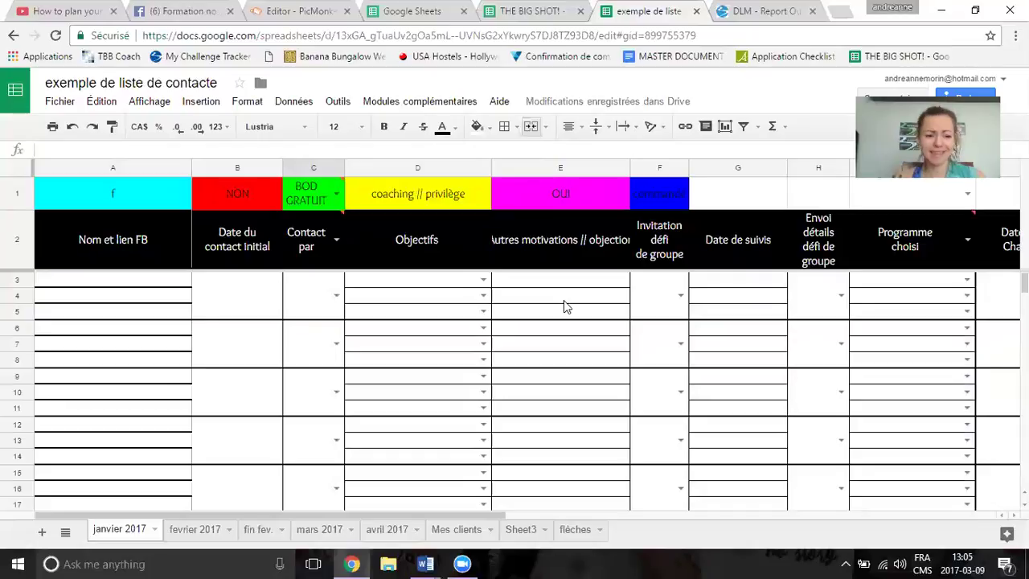
Replace the text of the turquoise legend cell A1 on the janvier 2017 sheet with "suivis".
click(135, 189)
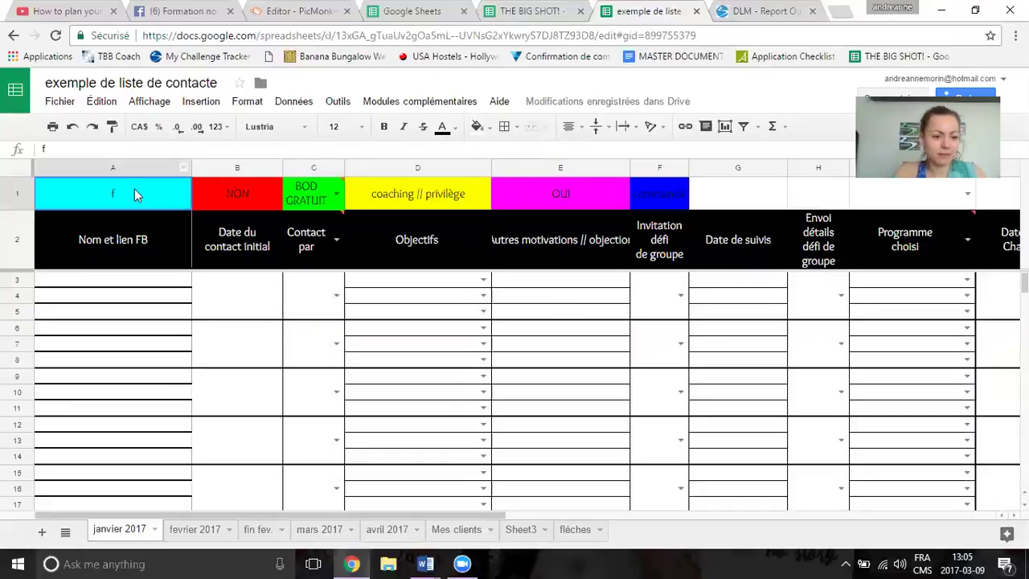
double_click(120, 194)
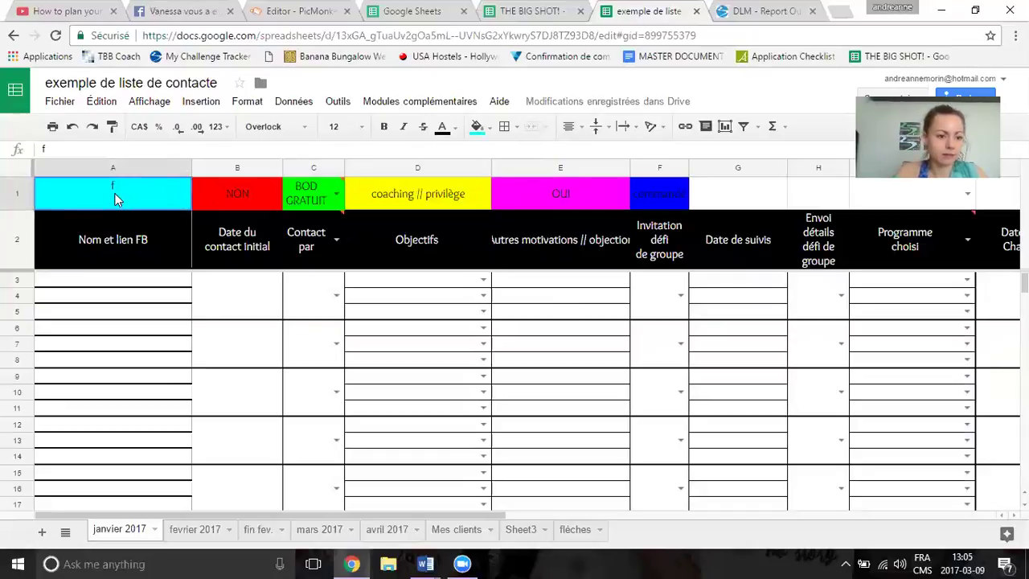
key(BackSpace)
text(s)
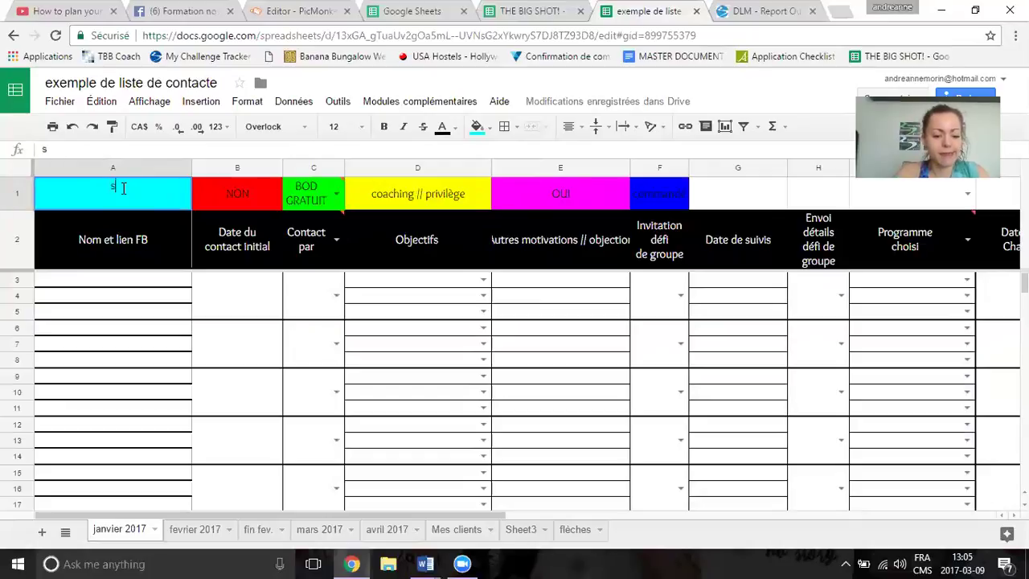
text(uivis)
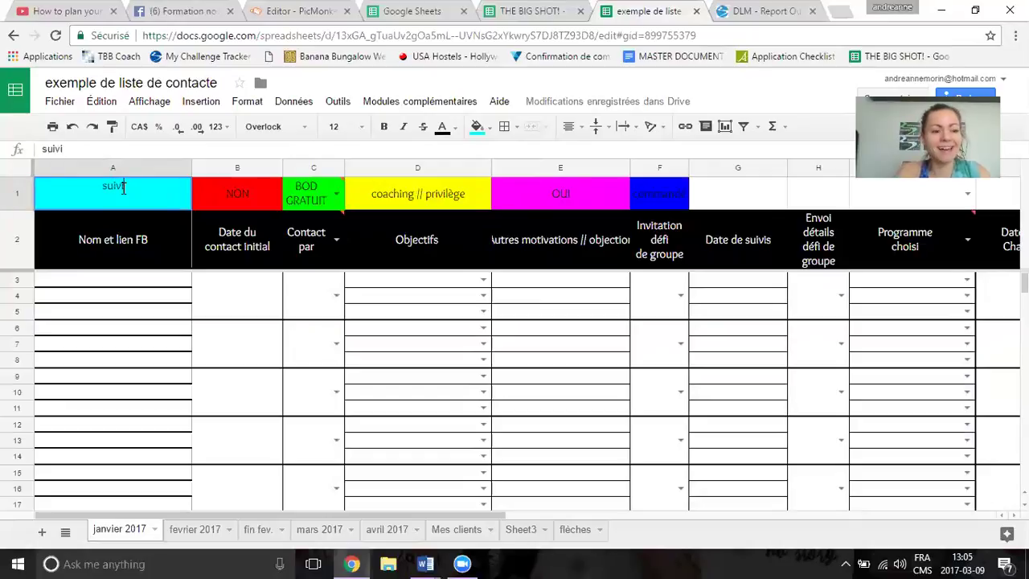
click(287, 305)
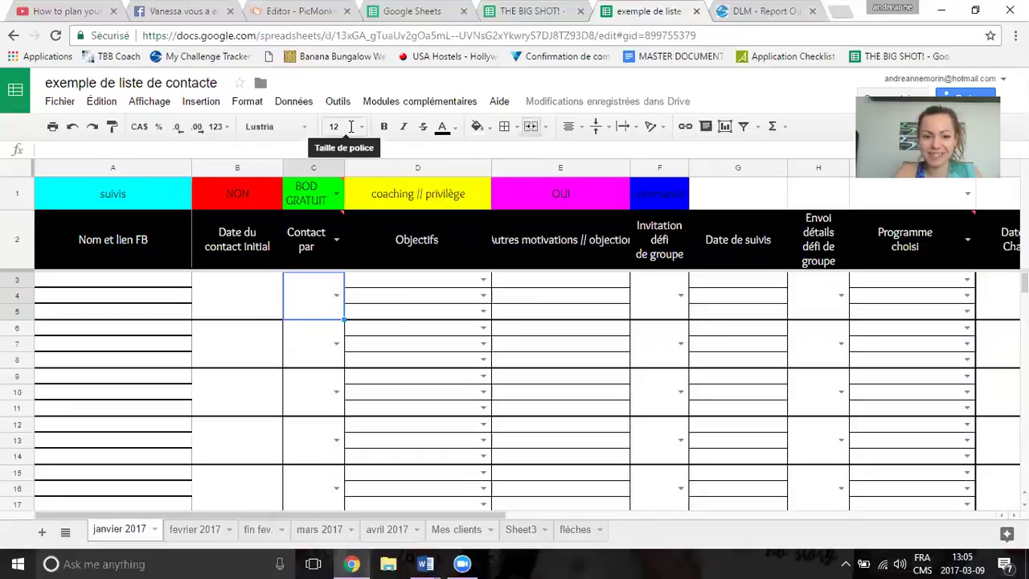
Switch to the THE BIG SHOT! spreadsheet and look over its janvier 2017 contact list and Sheet3.
click(510, 16)
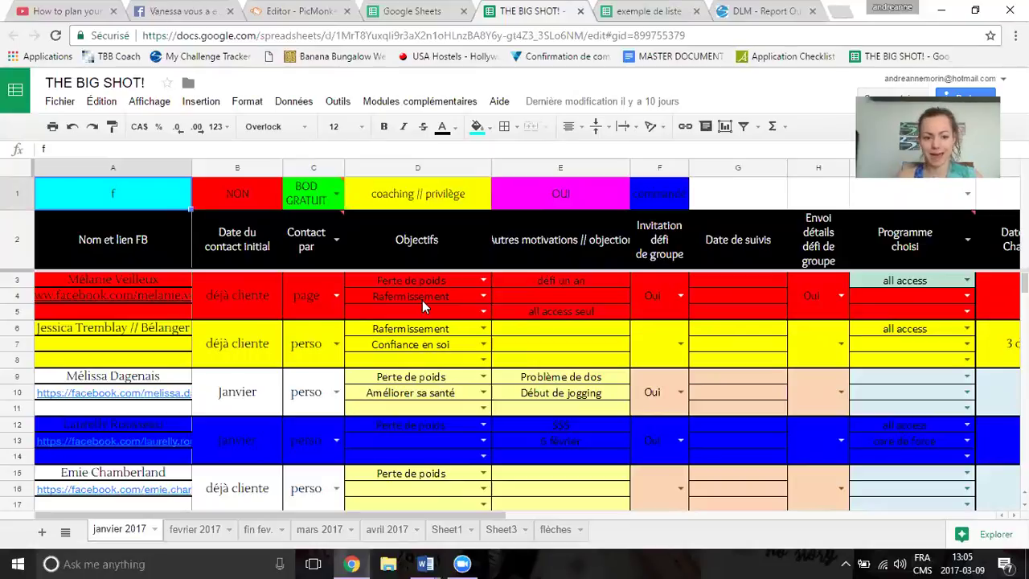
scroll(422, 300, down, 1)
scroll(422, 300, up, 1)
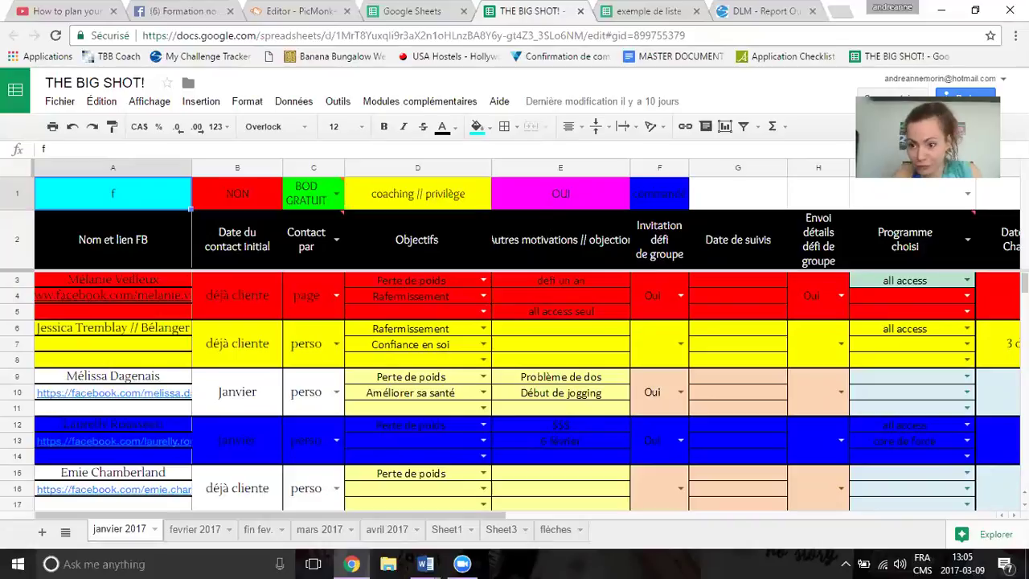
scroll(520, 391, down, 5)
scroll(521, 392, up, 5)
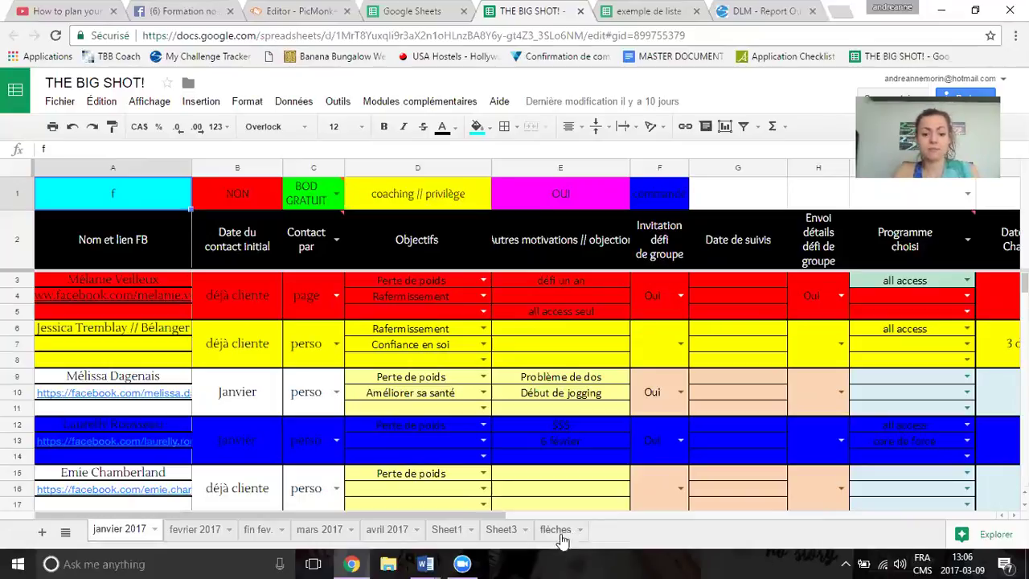
click(508, 538)
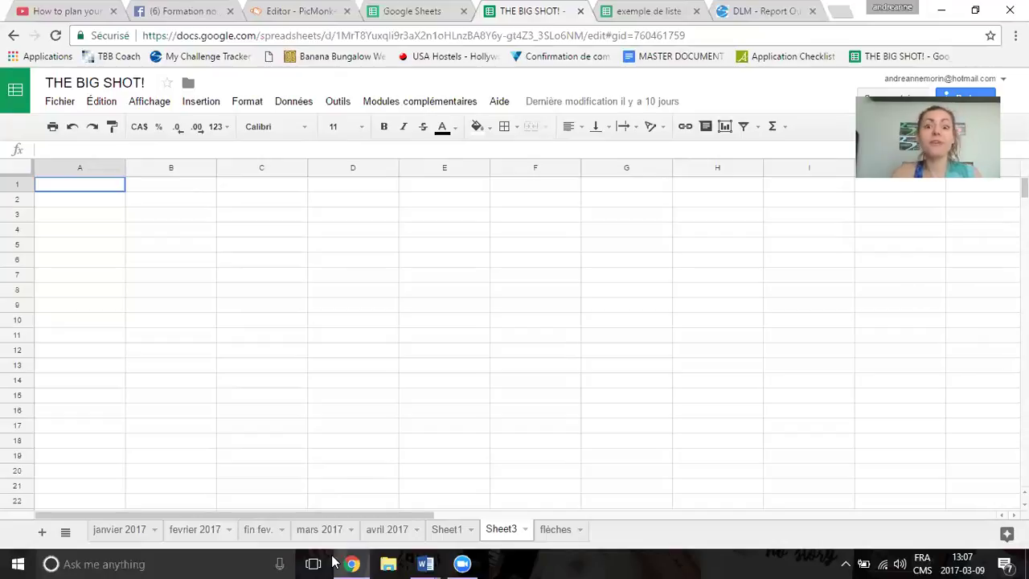
click(125, 534)
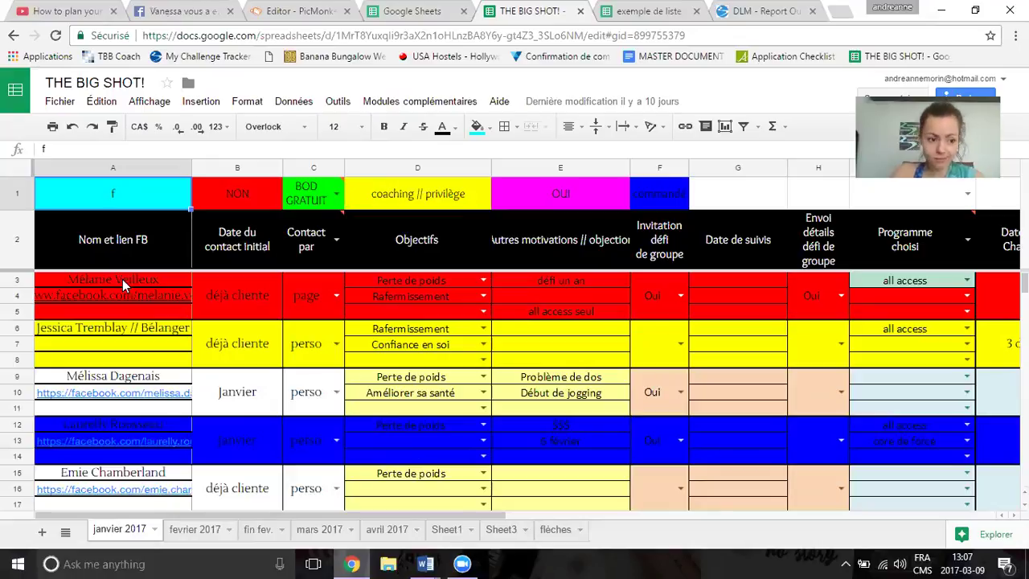
Switch to Facebook, open a contact's profile from the recent searches and select the profile's web address.
mouse_move(110, 297)
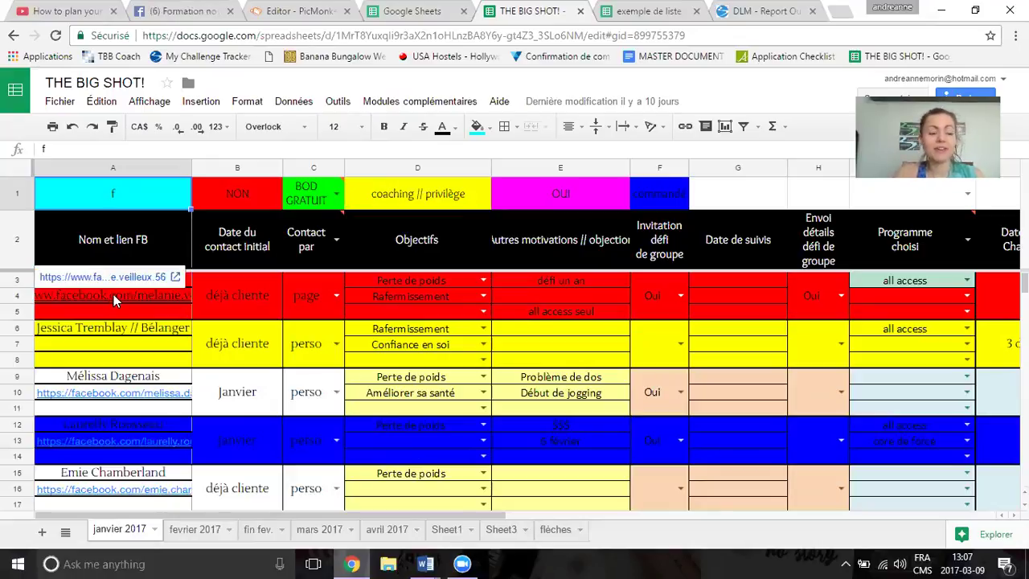
click(186, 11)
click(57, 337)
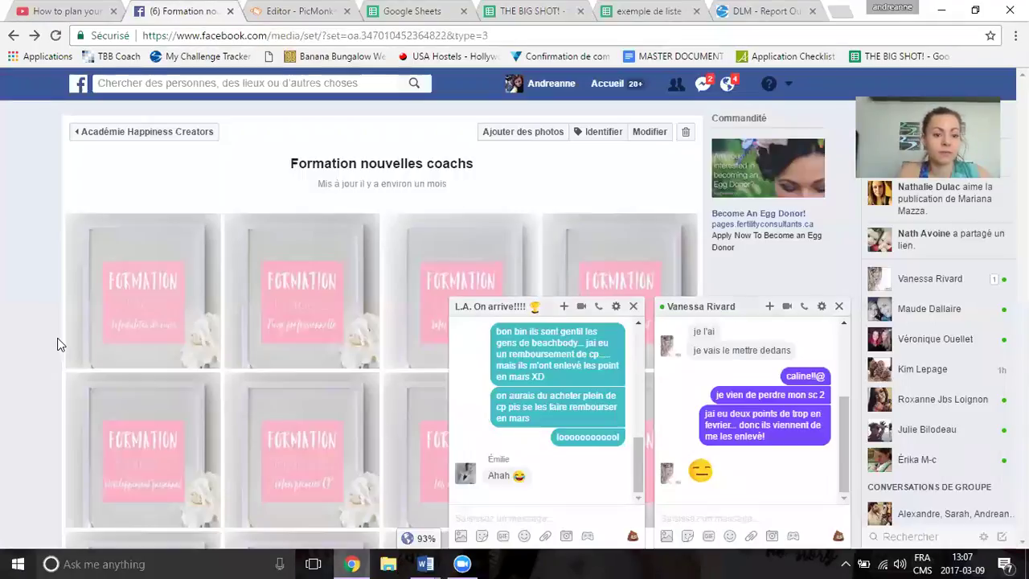
click(217, 83)
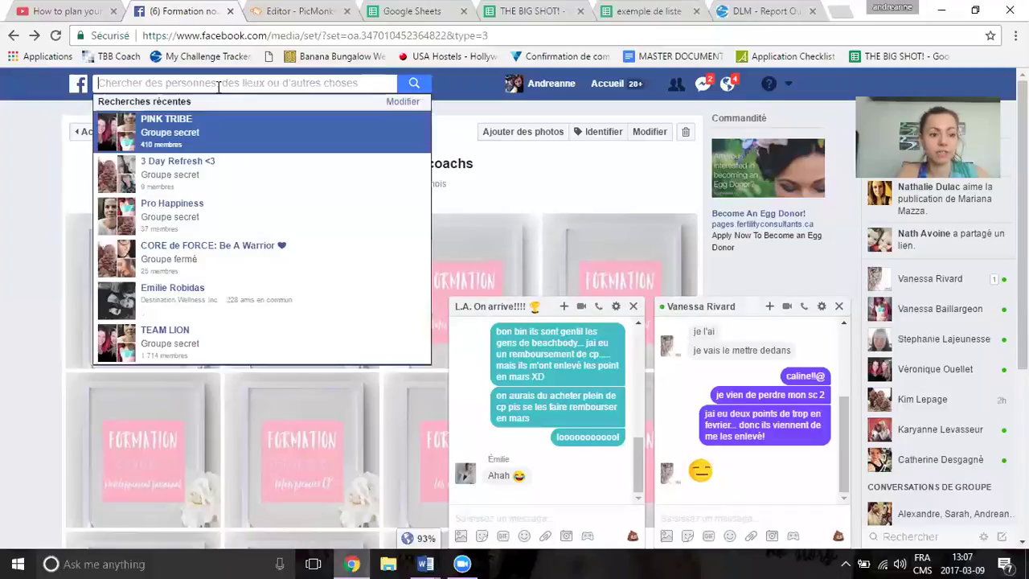
click(223, 294)
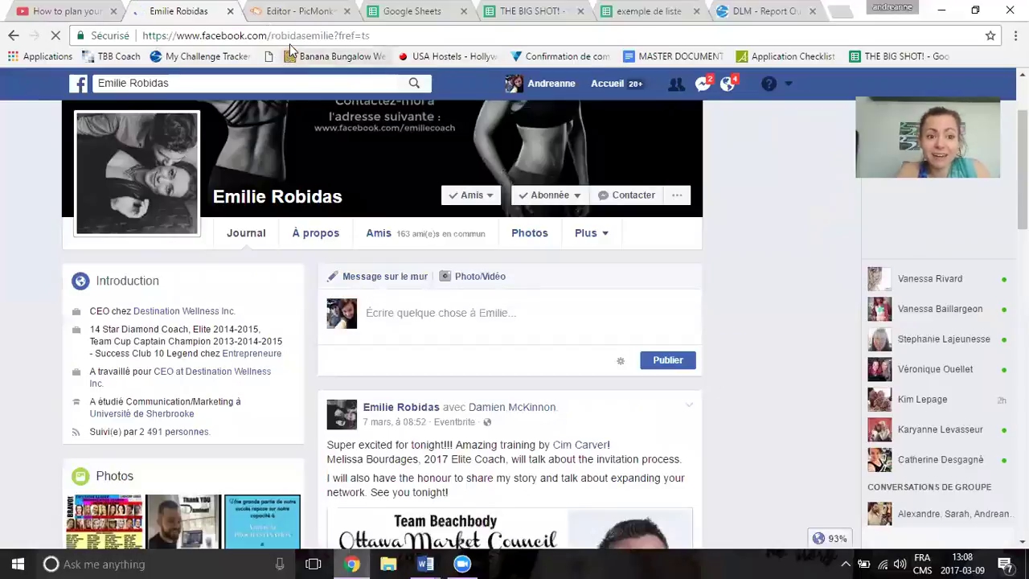
click(288, 37)
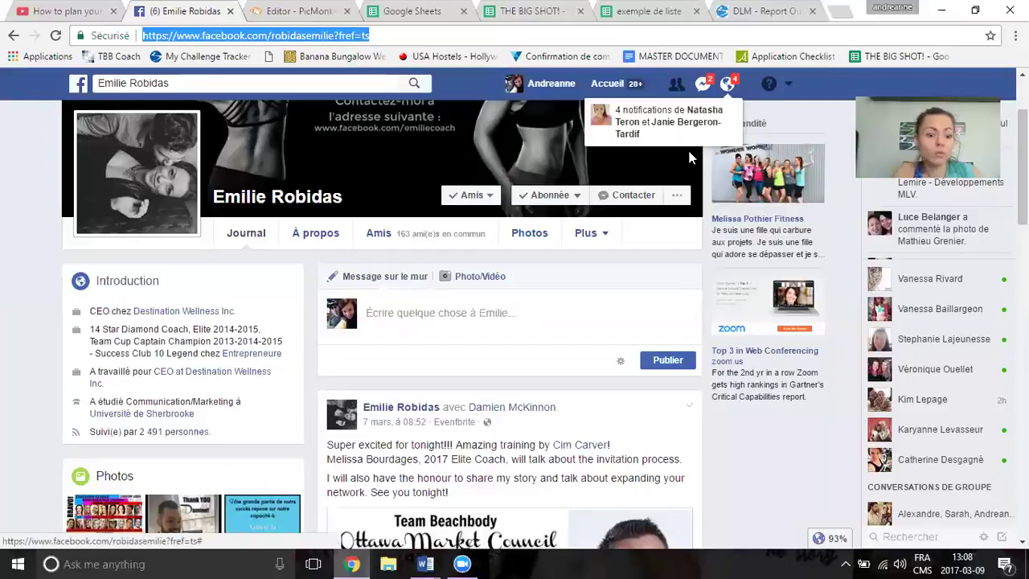
mouse_move(354, 563)
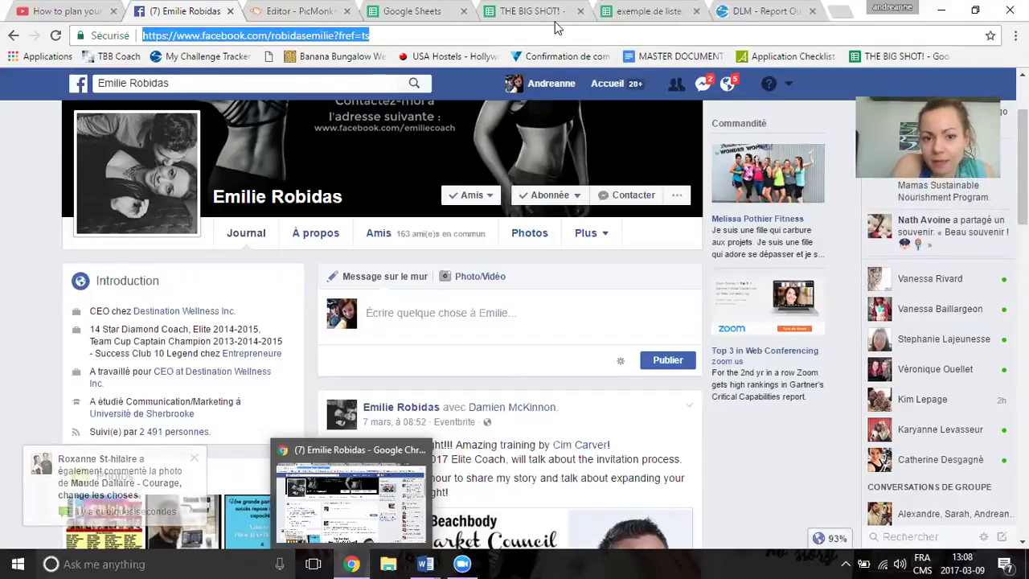
Return to the THE BIG SHOT! spreadsheet and examine the profile links and contact methods in the janvier 2017 list.
click(530, 11)
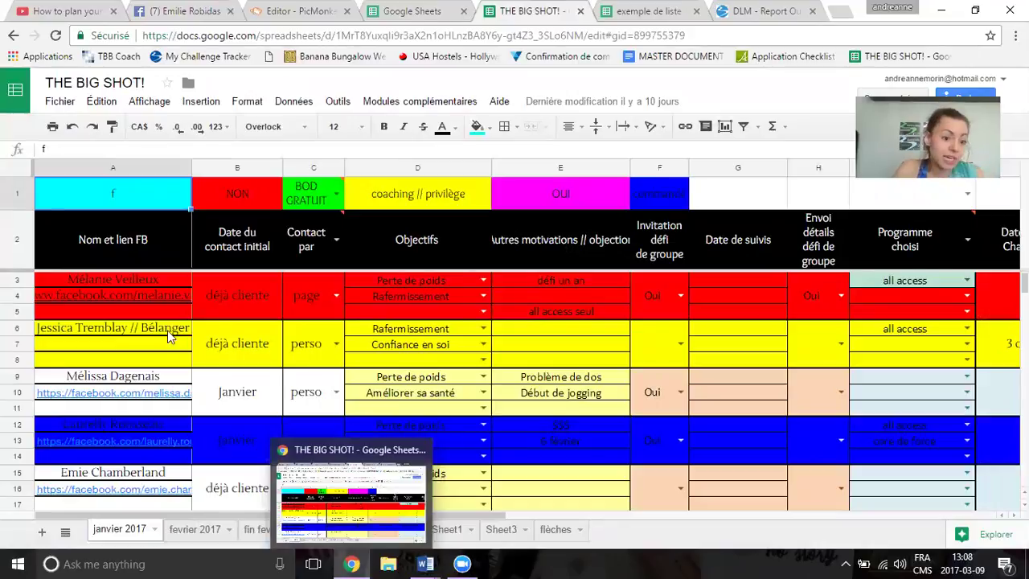
mouse_move(128, 299)
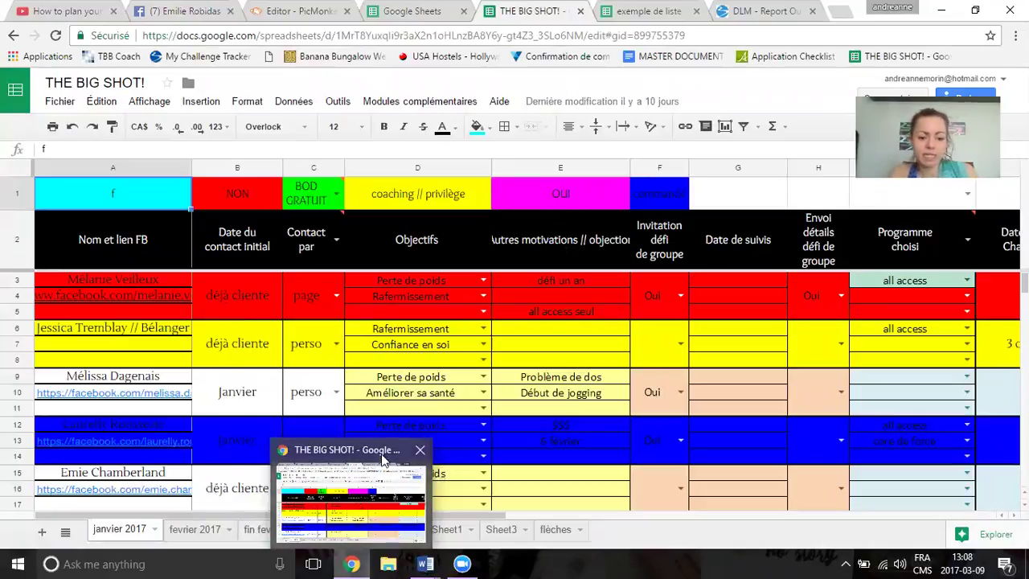
click(355, 466)
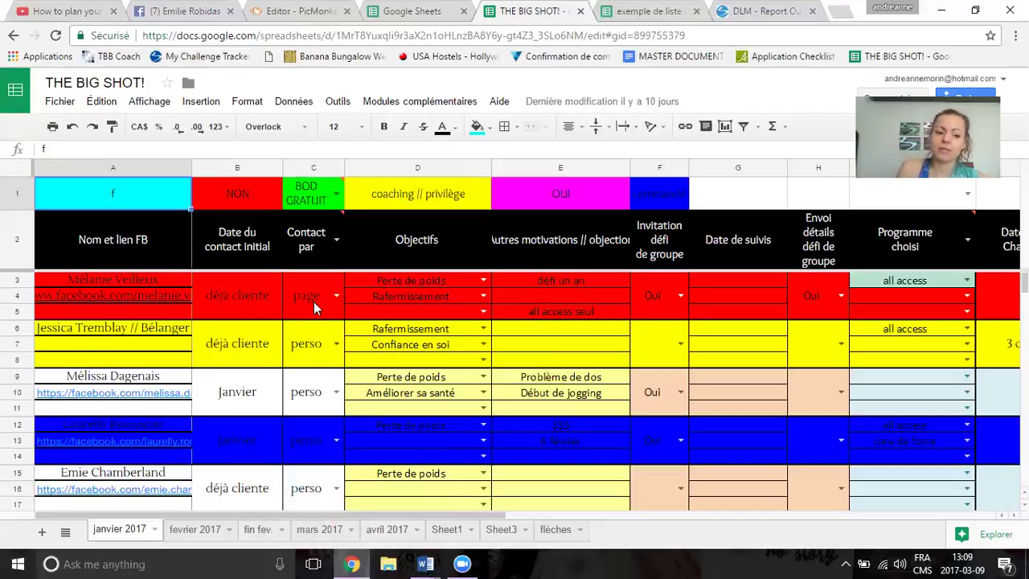
scroll(310, 386, down, 3)
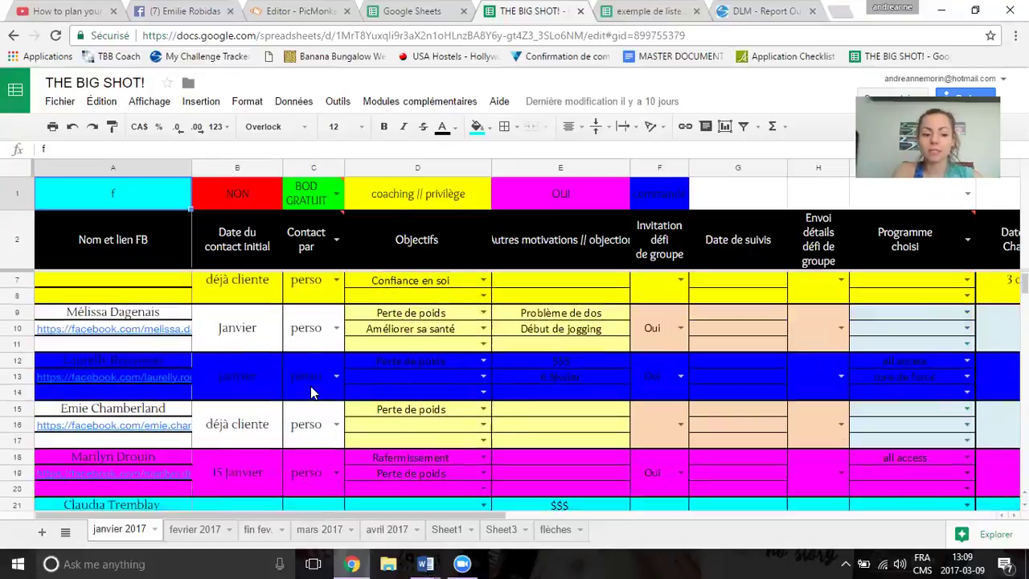
scroll(310, 386, down, 4)
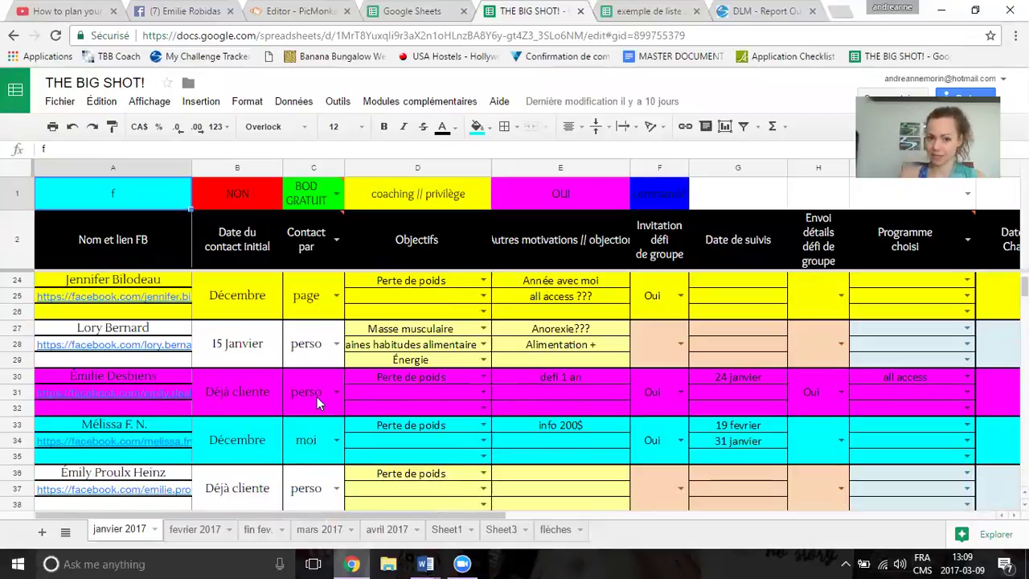
scroll(317, 396, up, 5)
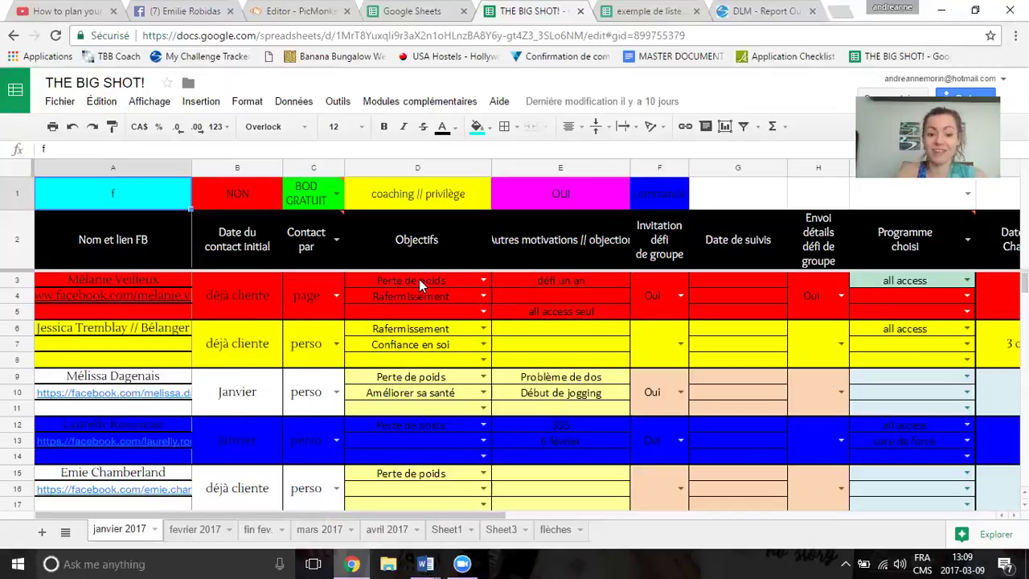
View the list of objectives available in cell D5 and examine the remaining columns through NOTES.
click(483, 312)
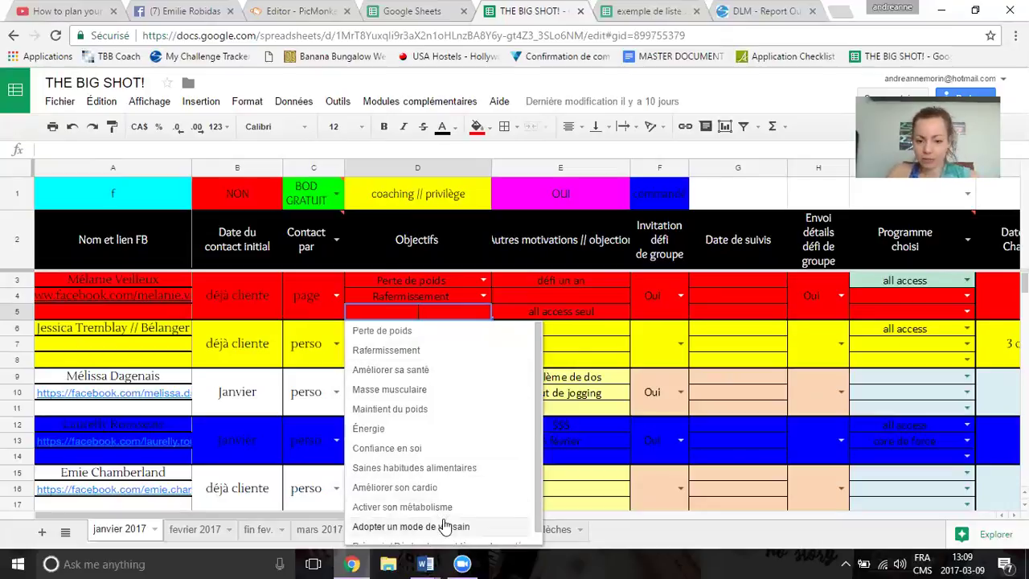
click(576, 296)
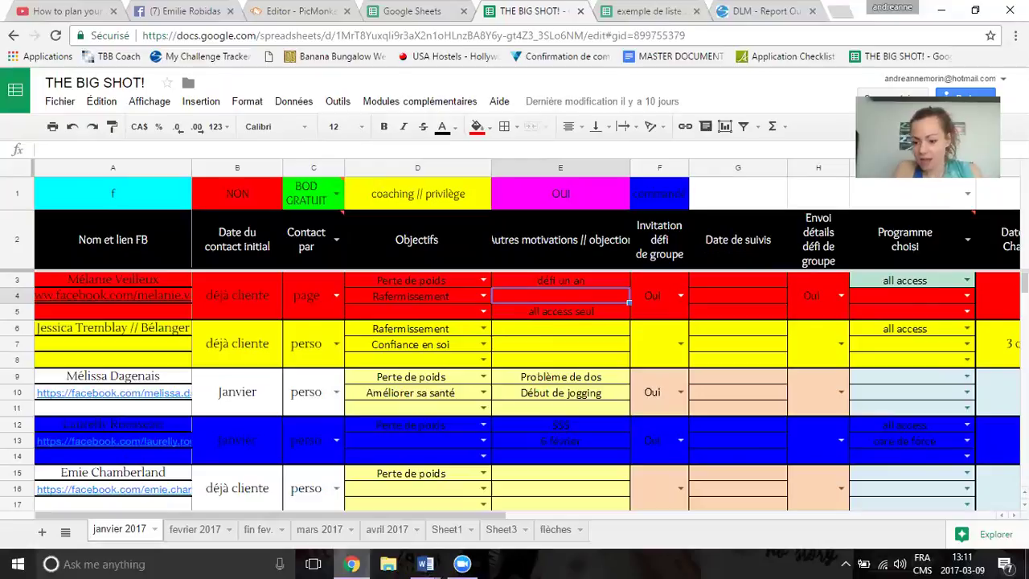
scroll(855, 224, right, 3)
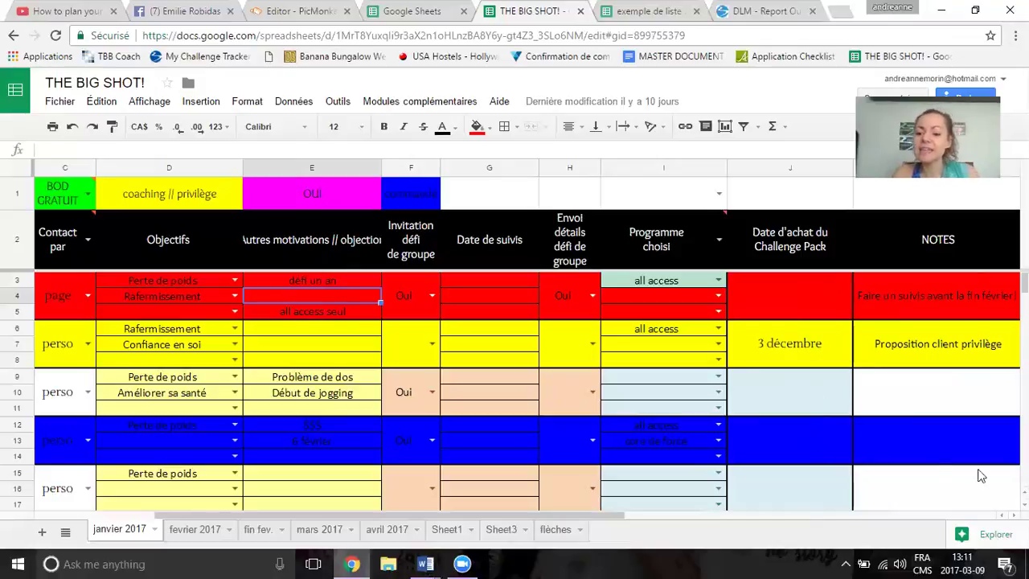
scroll(775, 295, right, 3)
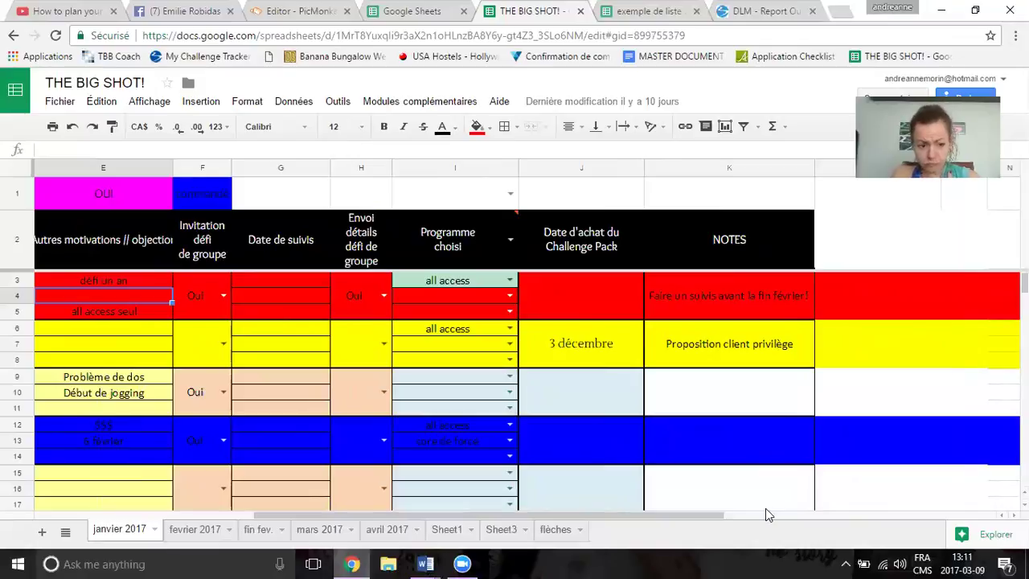
drag(671, 517, 392, 551)
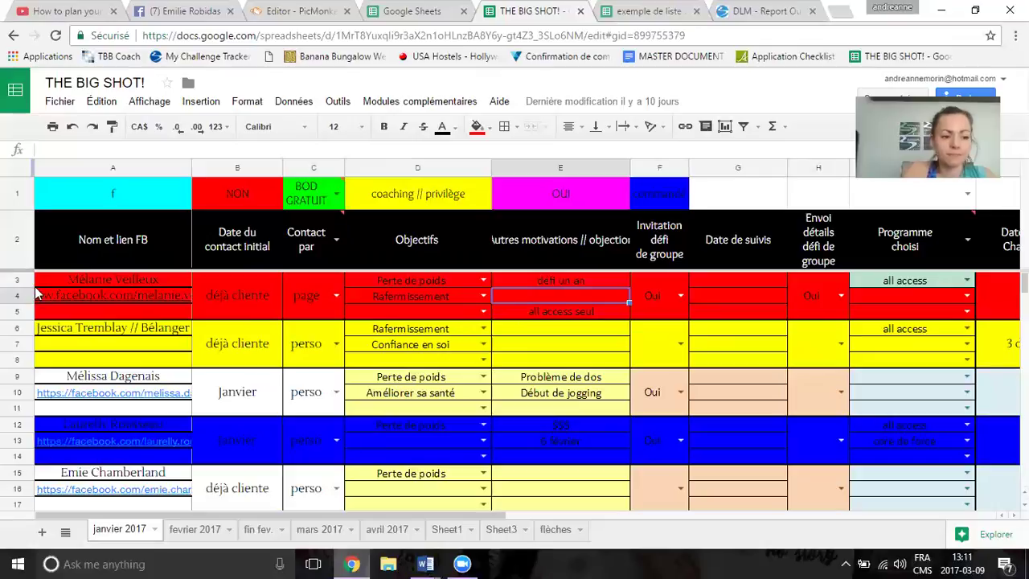
Select the first contact's rows 3 to 5 on janvier 2017 and examine the colour-coded contacts on the fevrier 2017 sheet.
drag(26, 282, 27, 310)
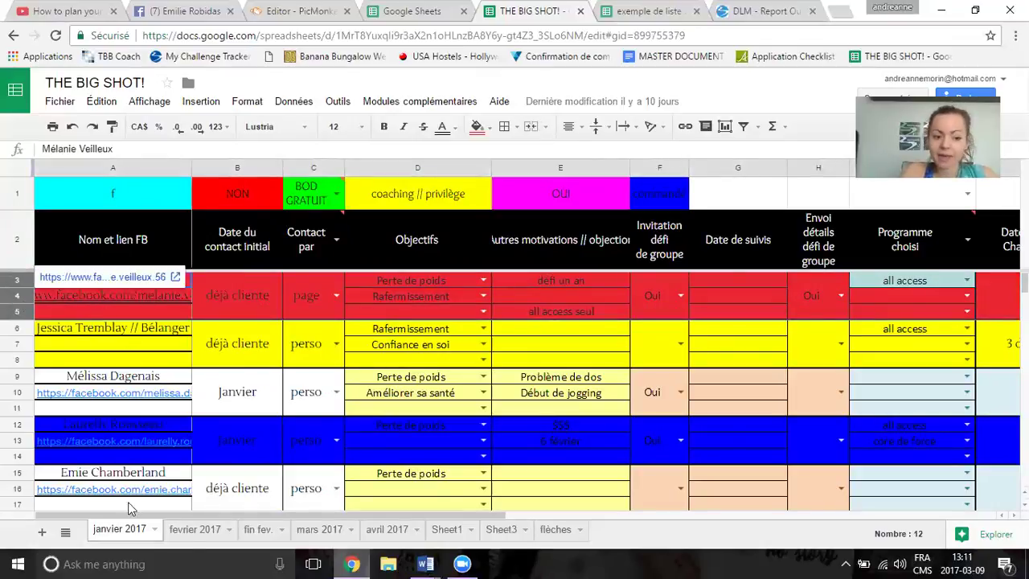
click(193, 532)
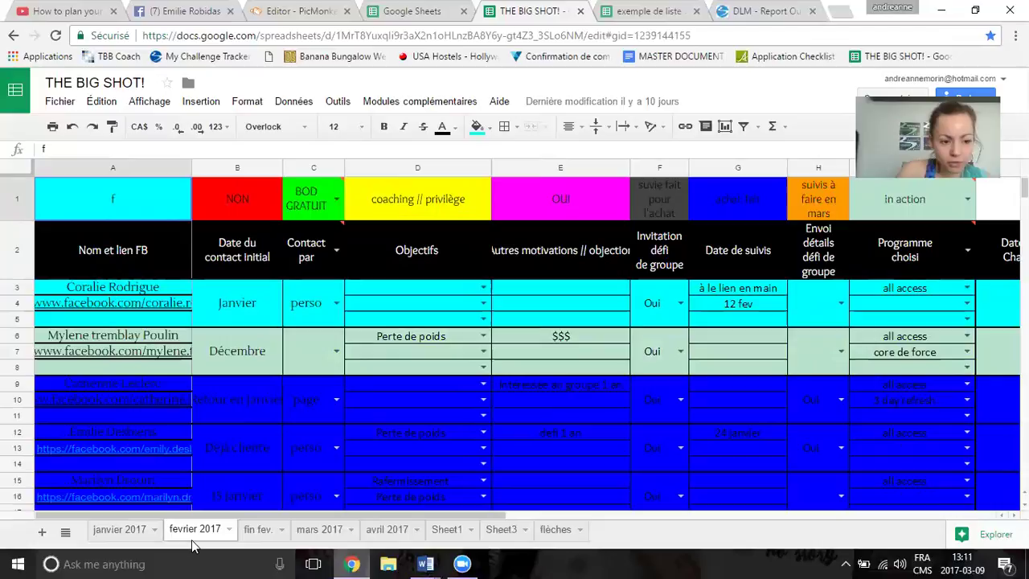
scroll(295, 441, down, 3)
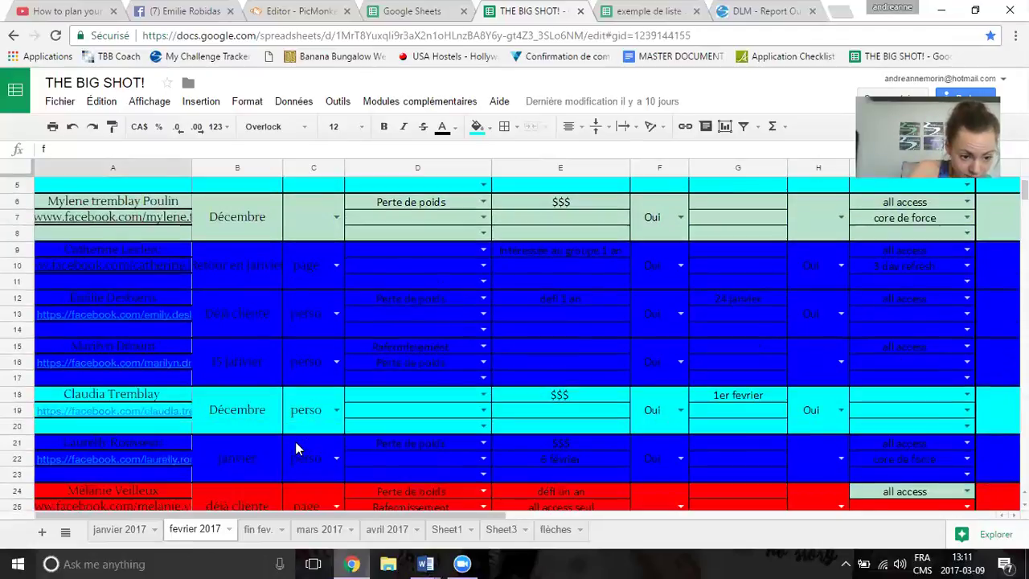
scroll(295, 441, down, 2)
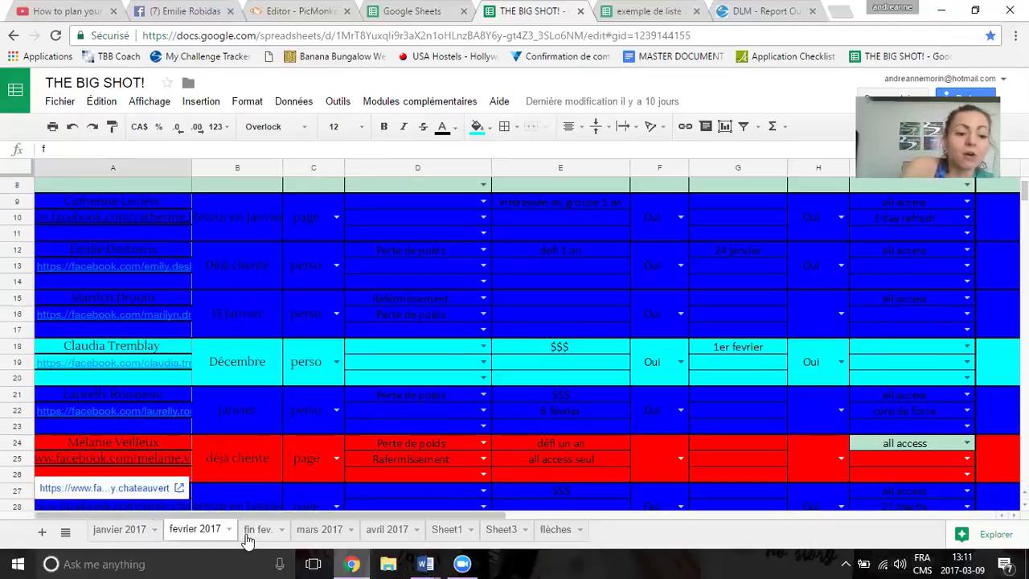
scroll(306, 342, up, 3)
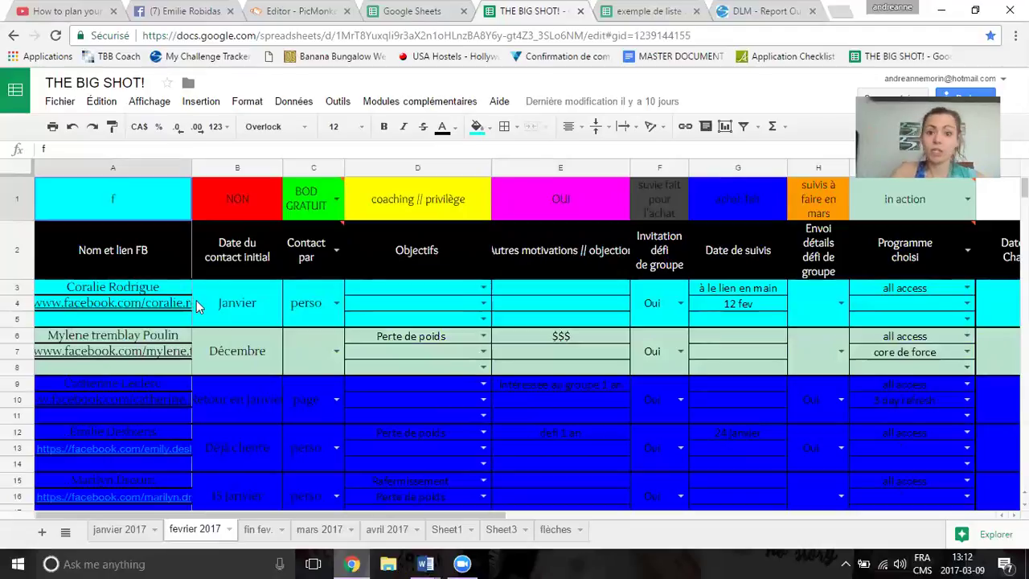
scroll(196, 307, down, 2)
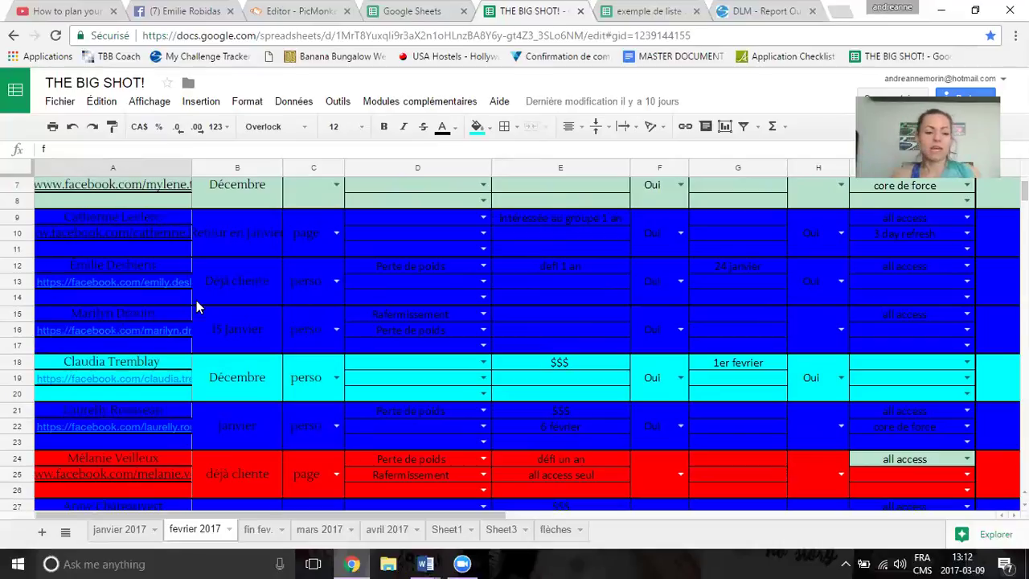
mouse_move(155, 435)
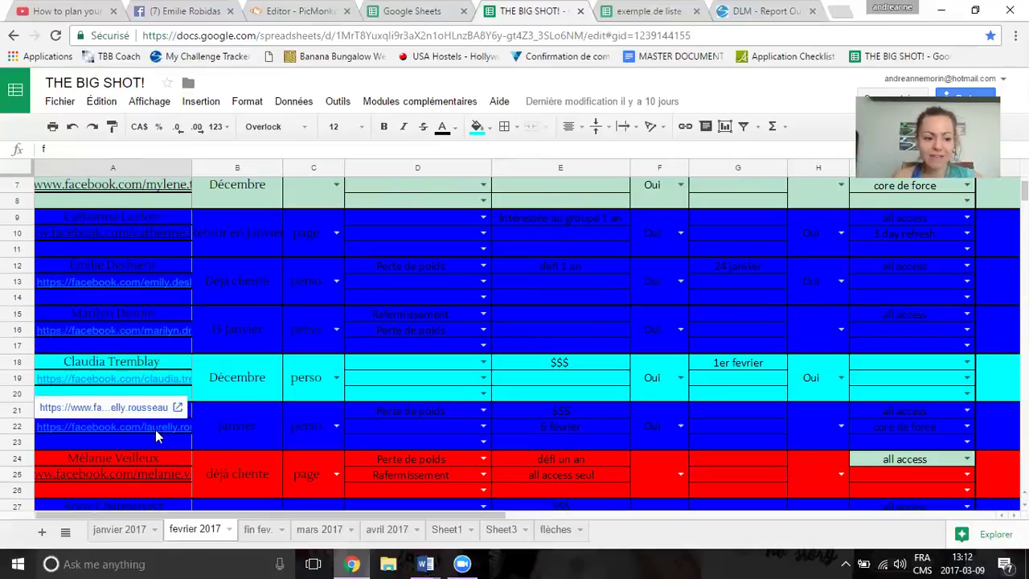
mouse_move(146, 473)
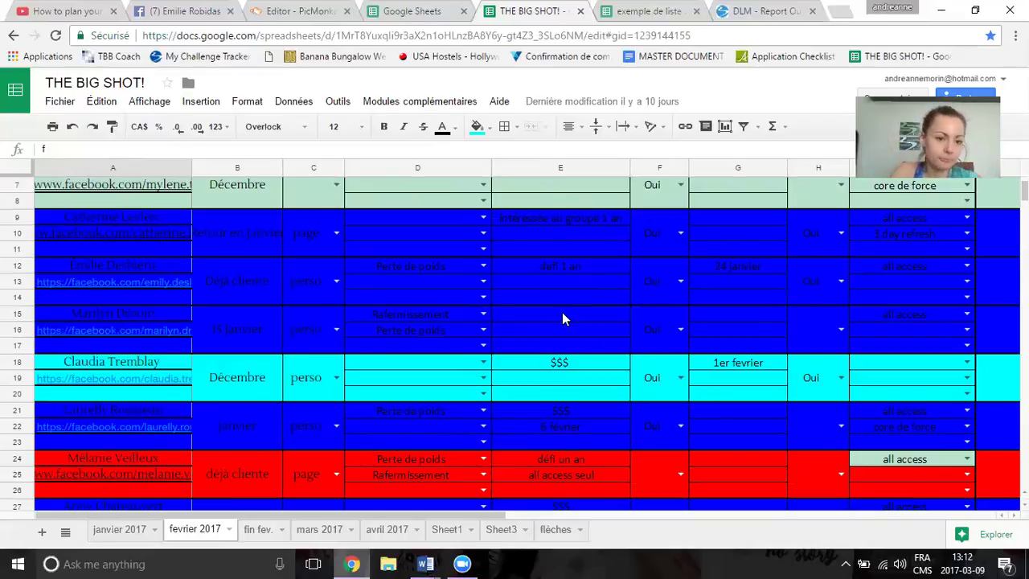
Return to the janvier 2017 sheet and examine its colour-coded contacts from the first row down past row 50.
click(136, 530)
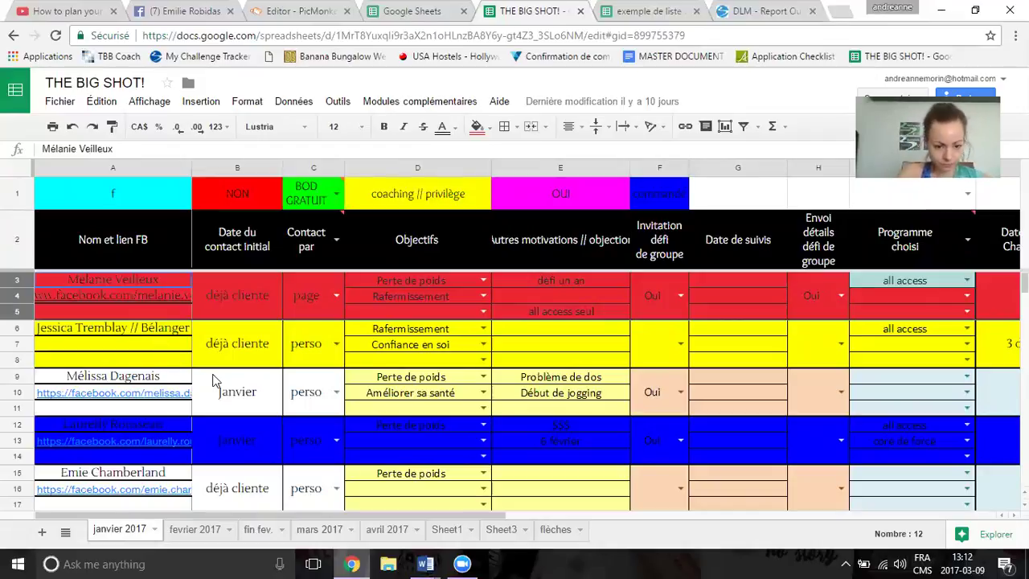
scroll(213, 380, down, 2)
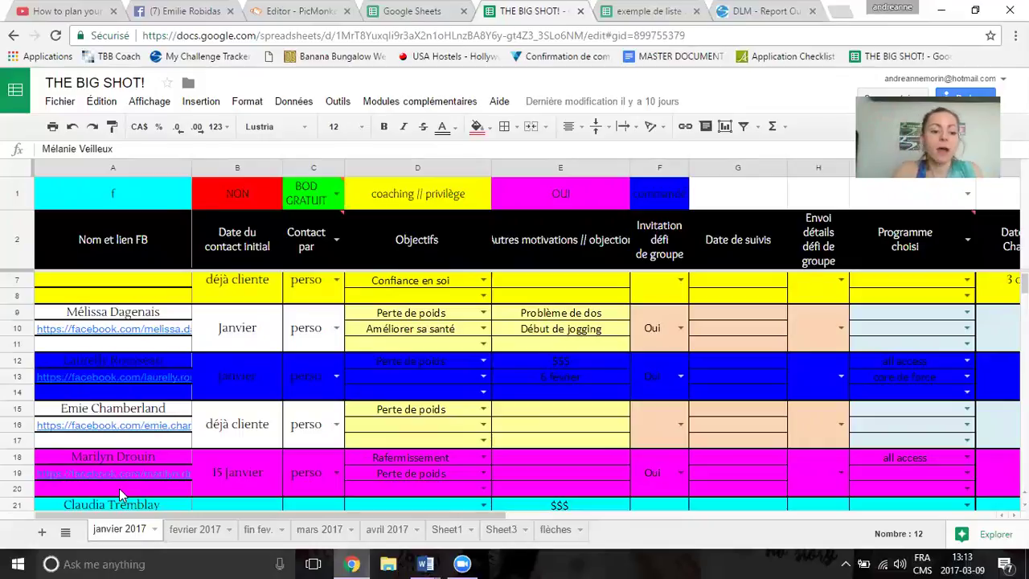
scroll(181, 418, down, 12)
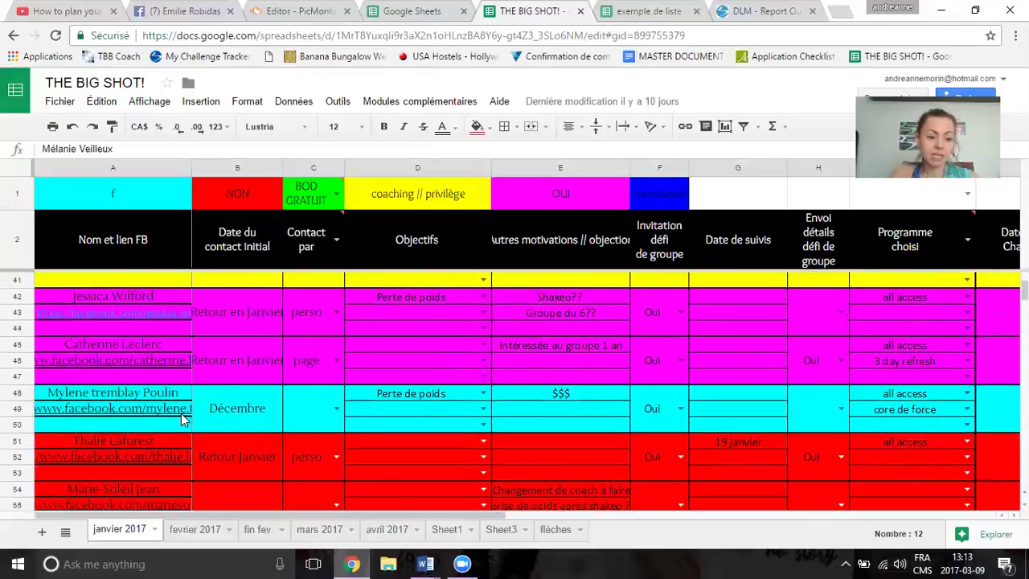
scroll(181, 418, down, 9)
scroll(182, 418, up, 16)
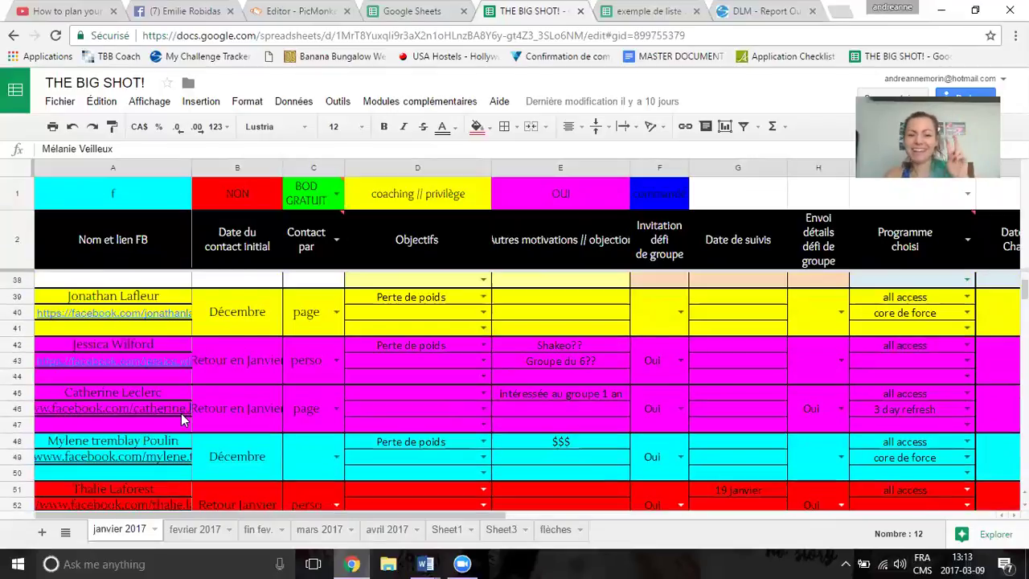
scroll(180, 419, up, 6)
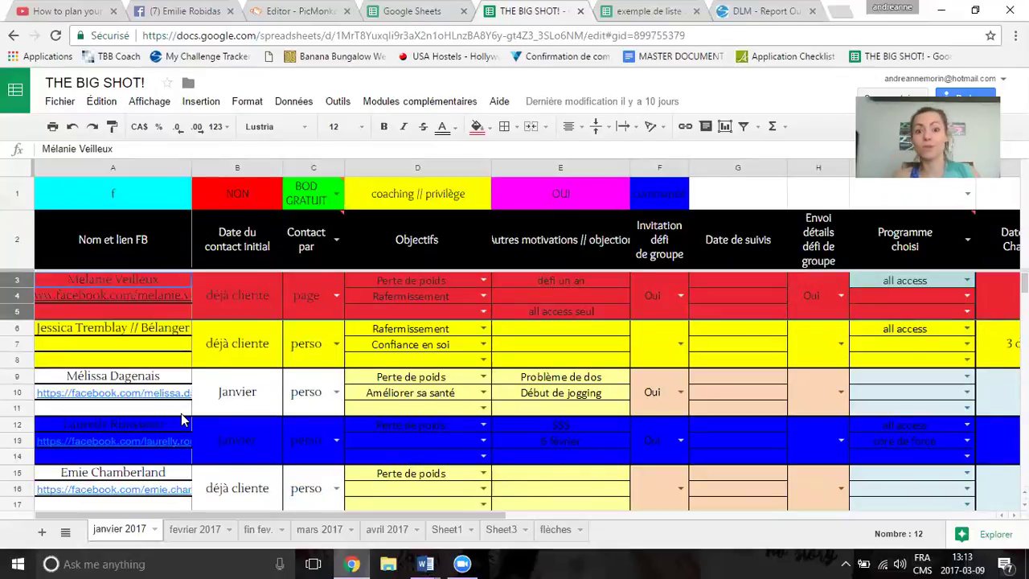
Switch to the fevrier 2017 sheet and examine its colour legend and the contacts carried over from January.
click(195, 530)
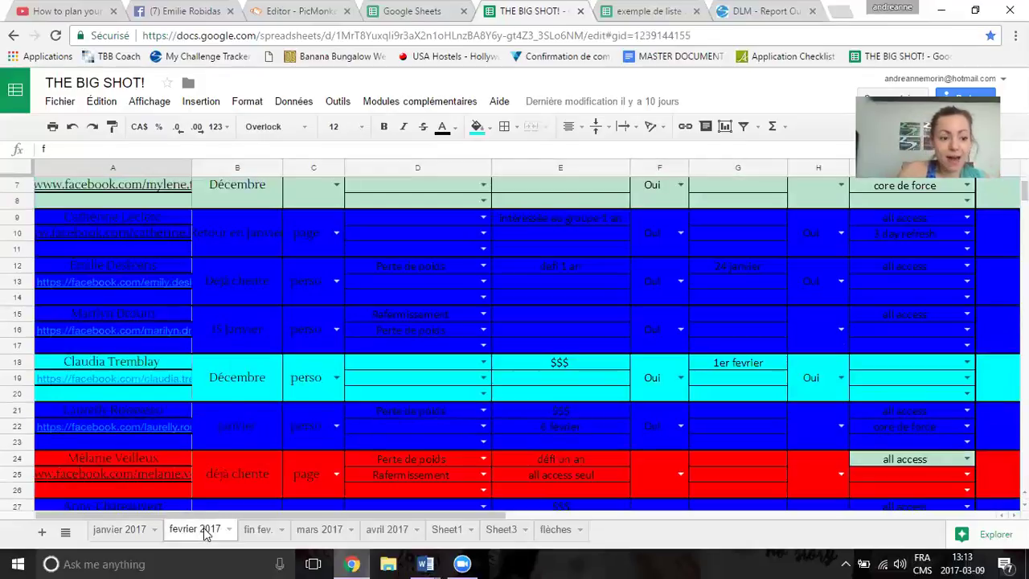
scroll(228, 351, up, 3)
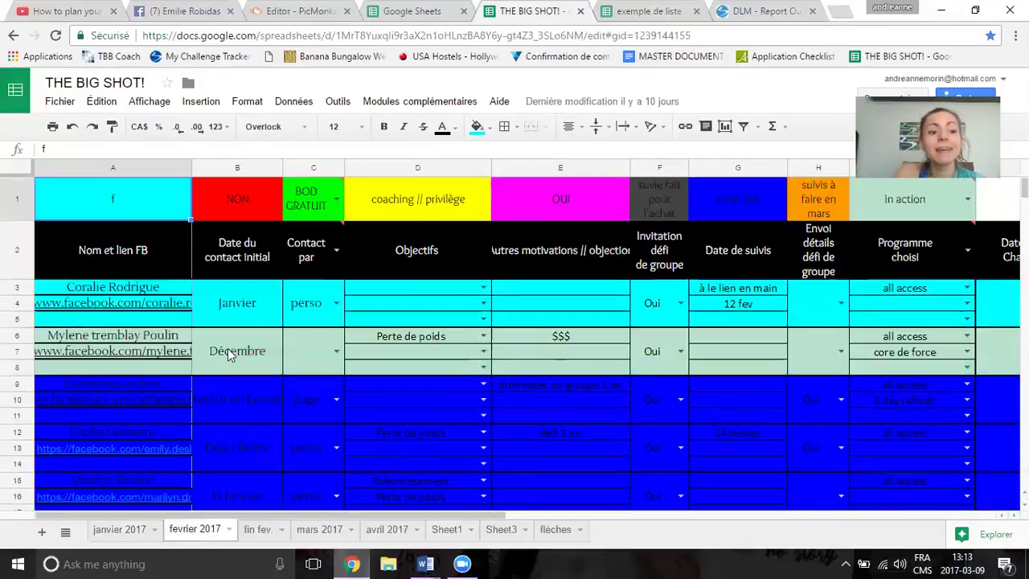
scroll(227, 351, down, 3)
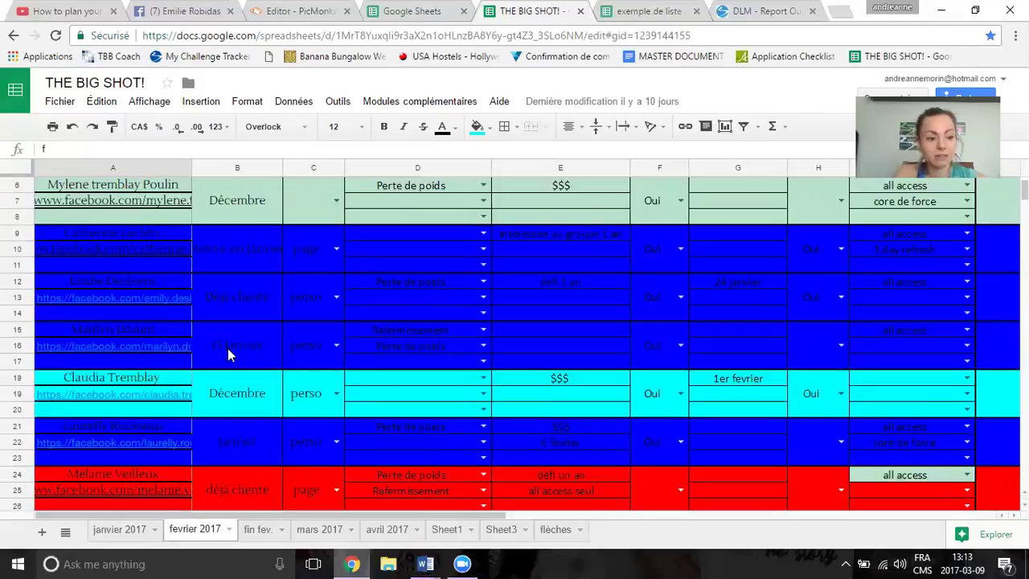
scroll(228, 348, up, 1)
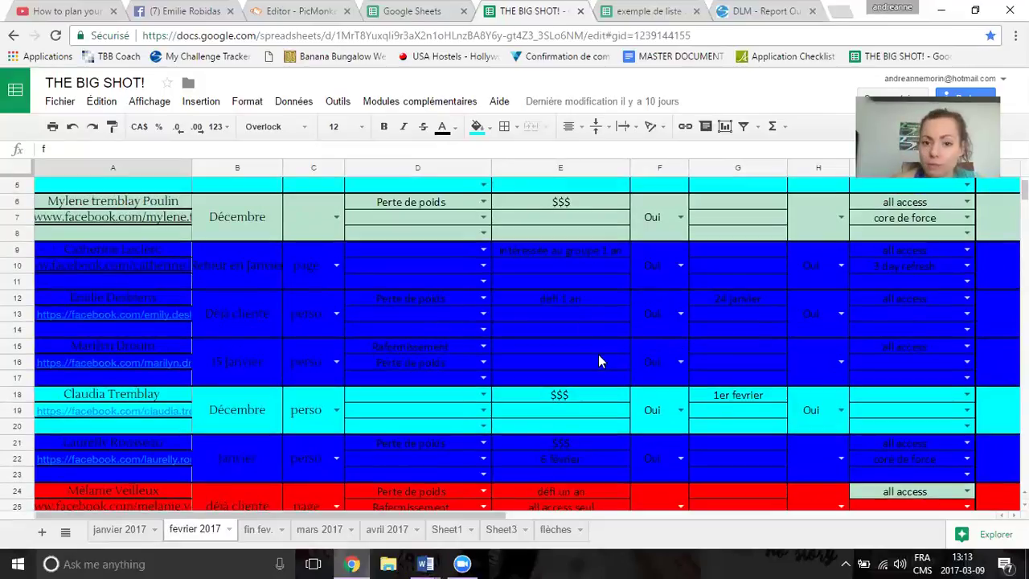
Rename the Sheet1 sheet as "clients février".
click(448, 534)
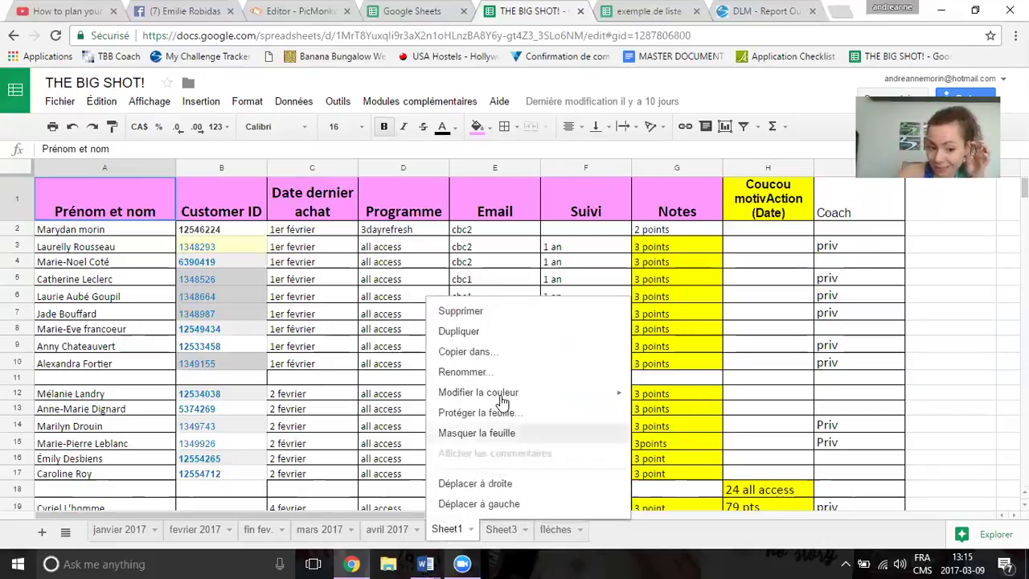
click(508, 376)
text(clients février)
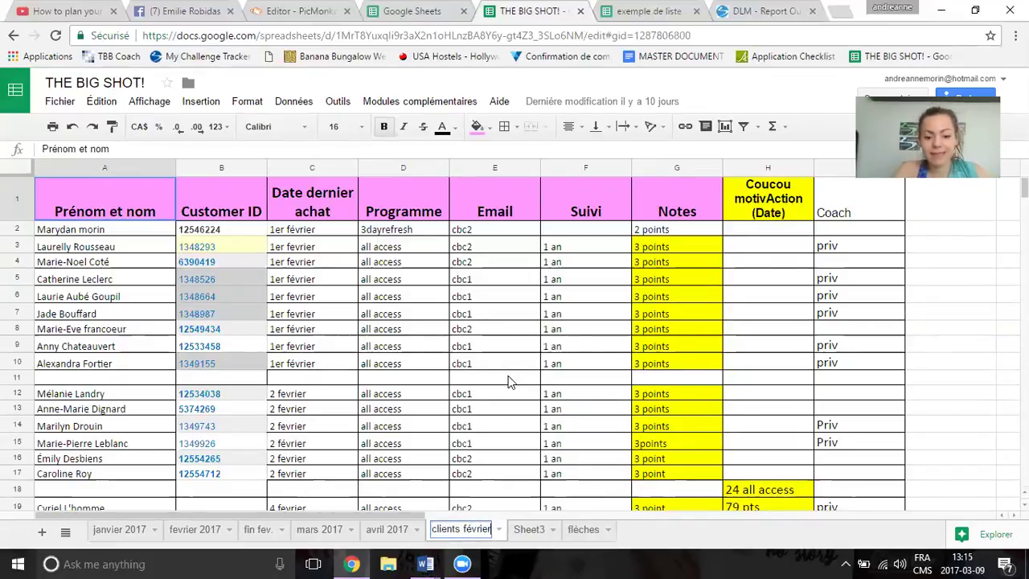
key(Return)
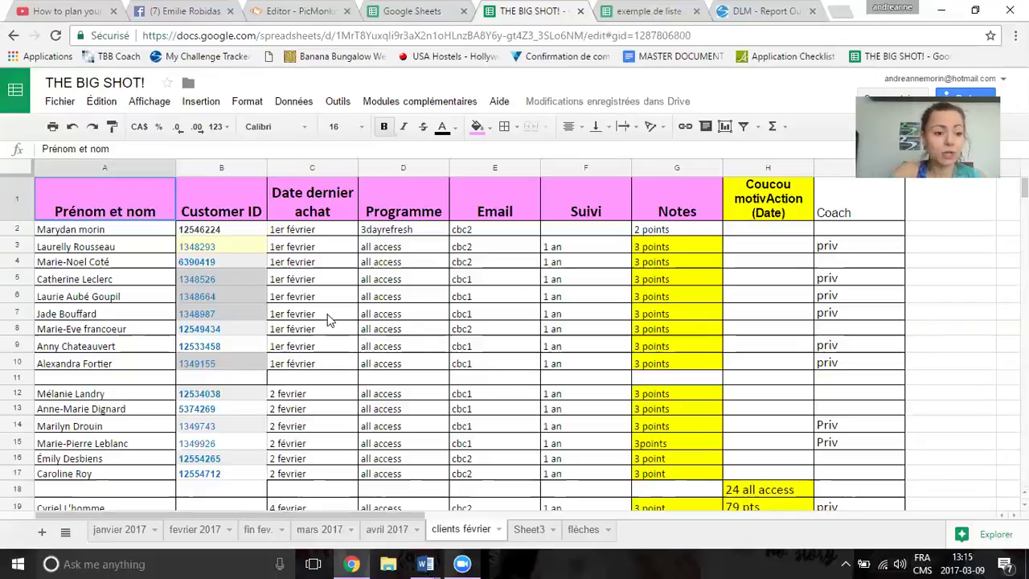
Review the contacts on the janvier 2017 sheet down to about row 107 and back up to row 36.
click(123, 534)
scroll(335, 427, down, 2)
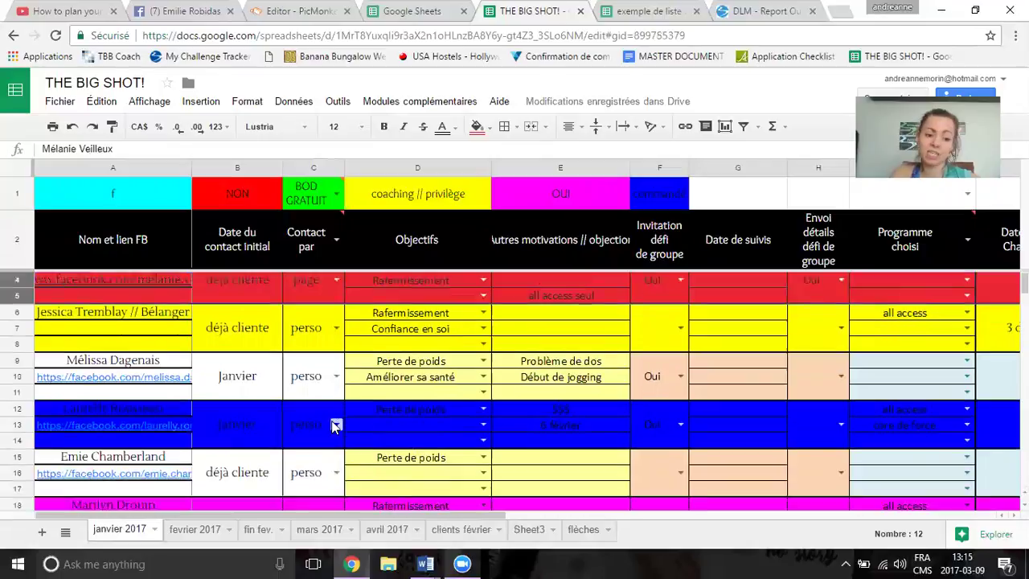
scroll(334, 426, down, 3)
scroll(333, 426, down, 8)
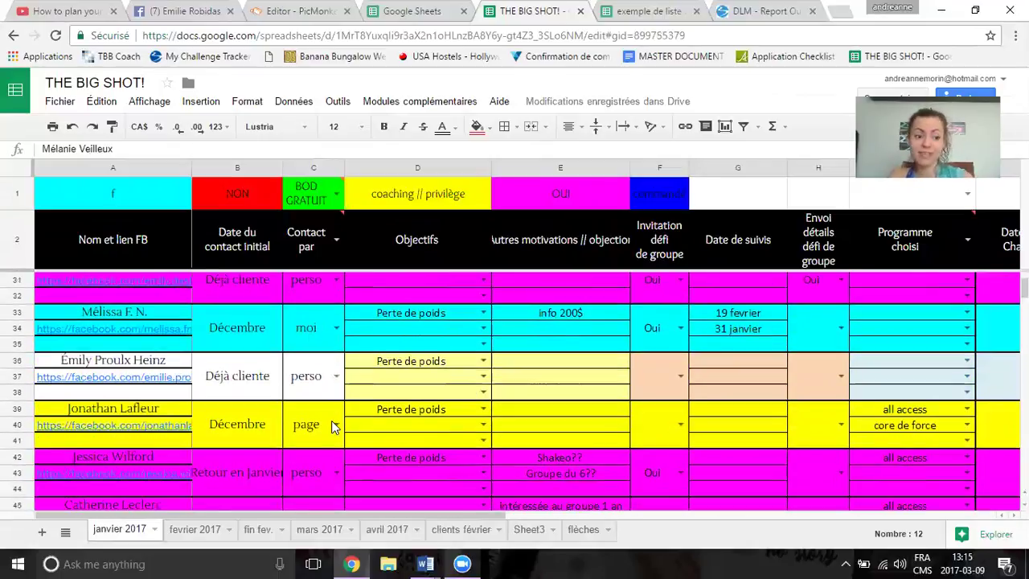
scroll(333, 426, down, 9)
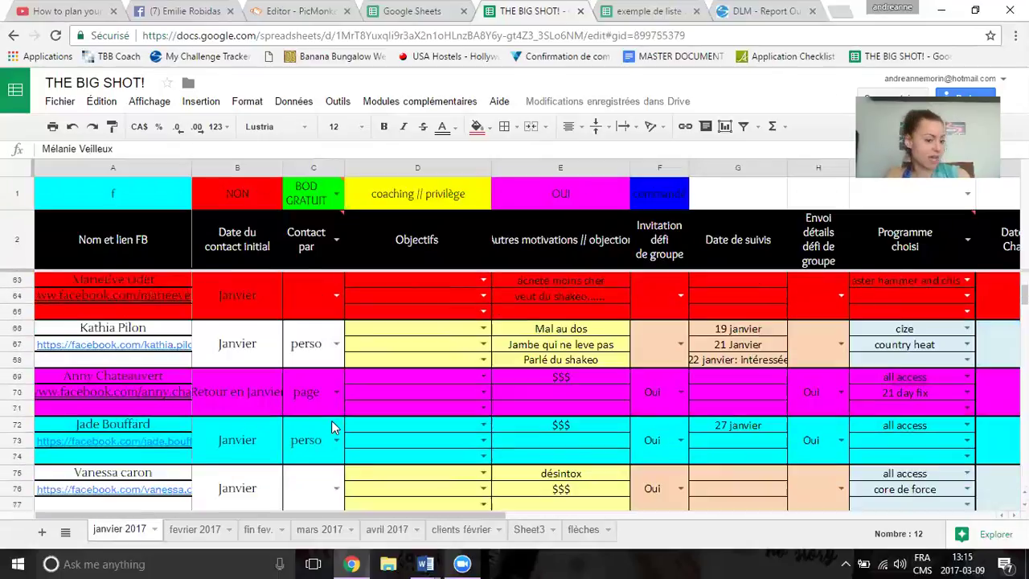
scroll(334, 427, down, 9)
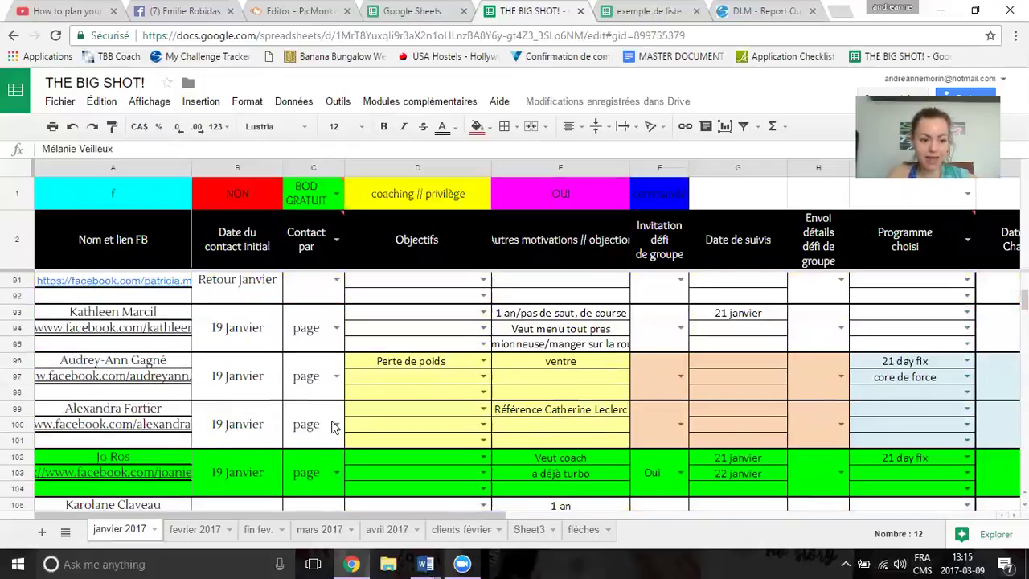
scroll(333, 426, down, 1)
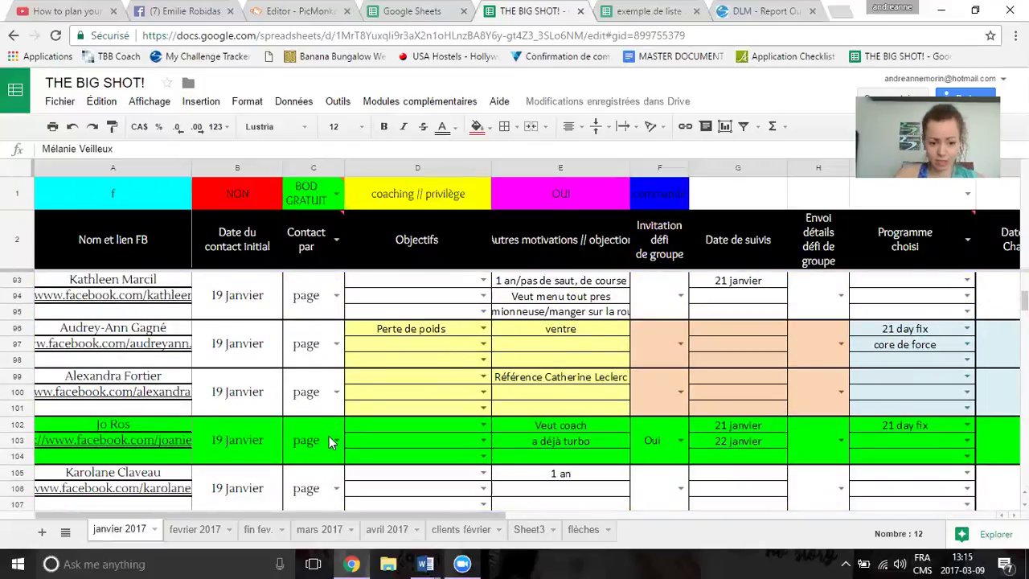
scroll(448, 230, up, 2)
scroll(449, 228, up, 9)
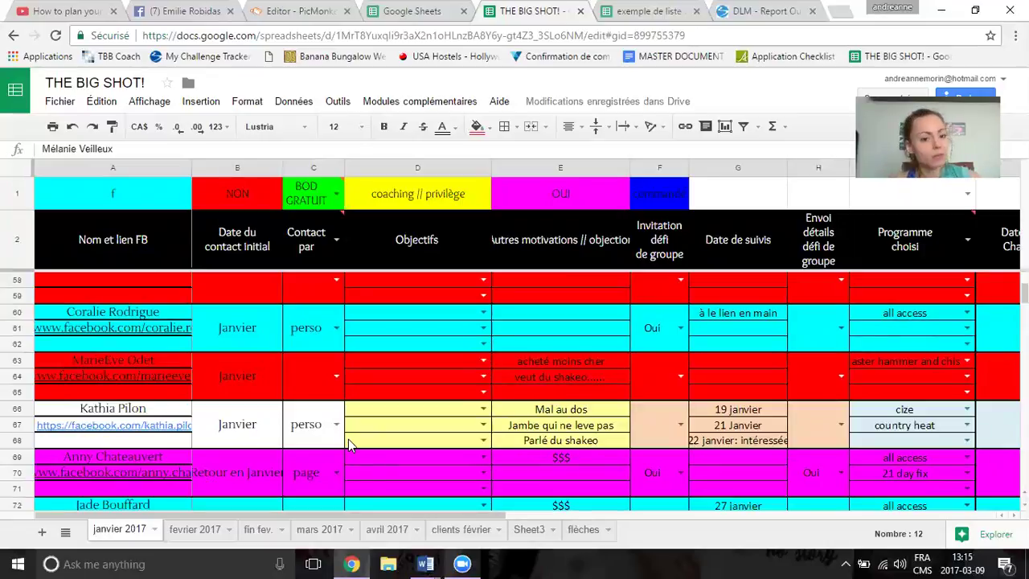
scroll(346, 440, up, 4)
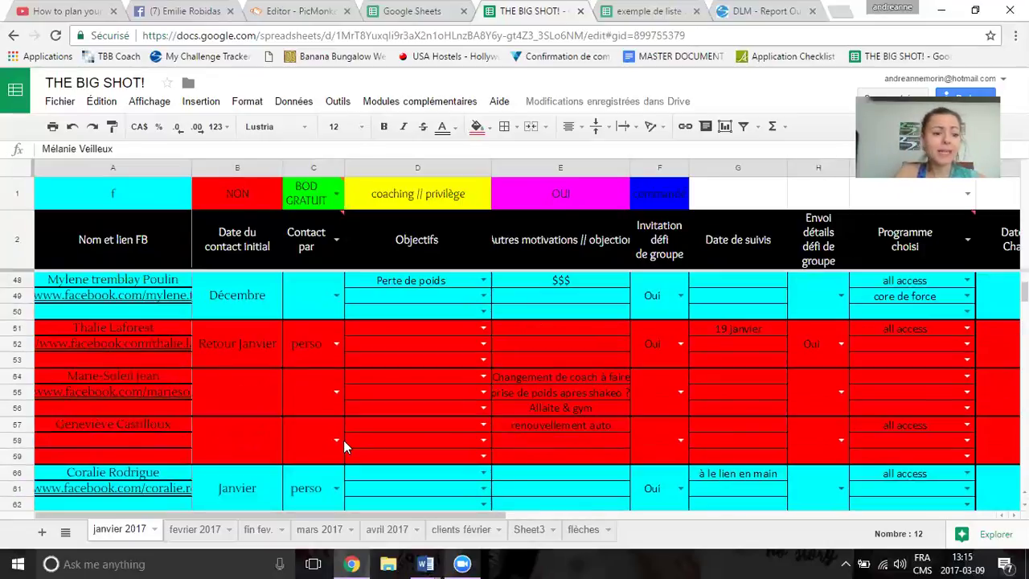
scroll(343, 440, up, 2)
scroll(343, 447, up, 2)
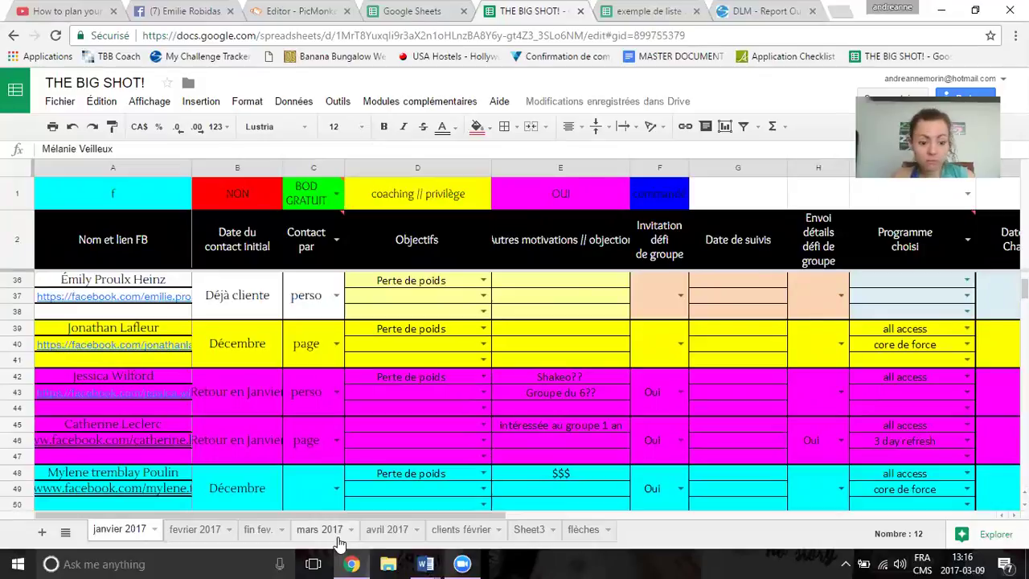
View the avril 2017 sheet and return to the first contacts on janvier 2017.
click(409, 535)
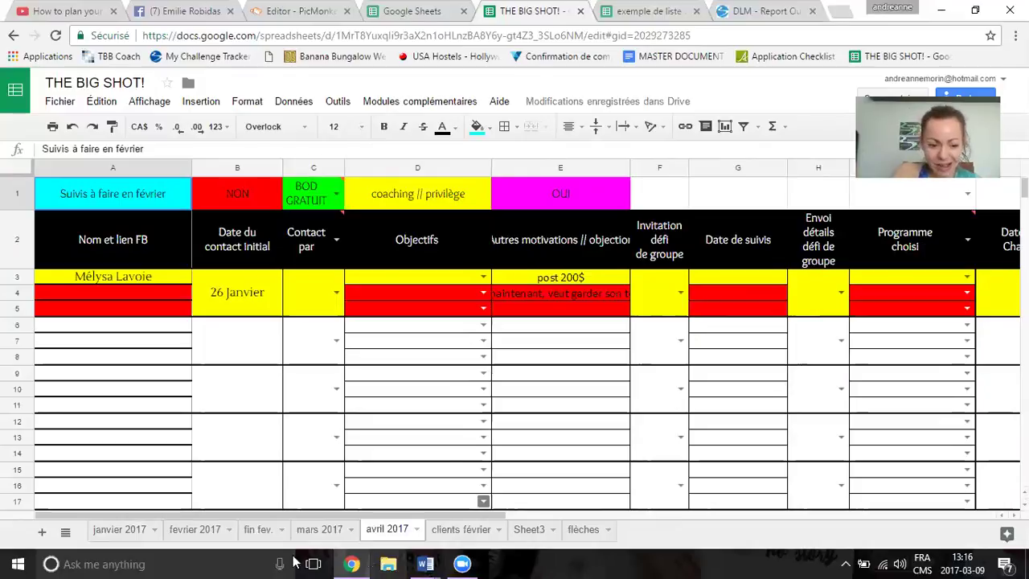
click(129, 534)
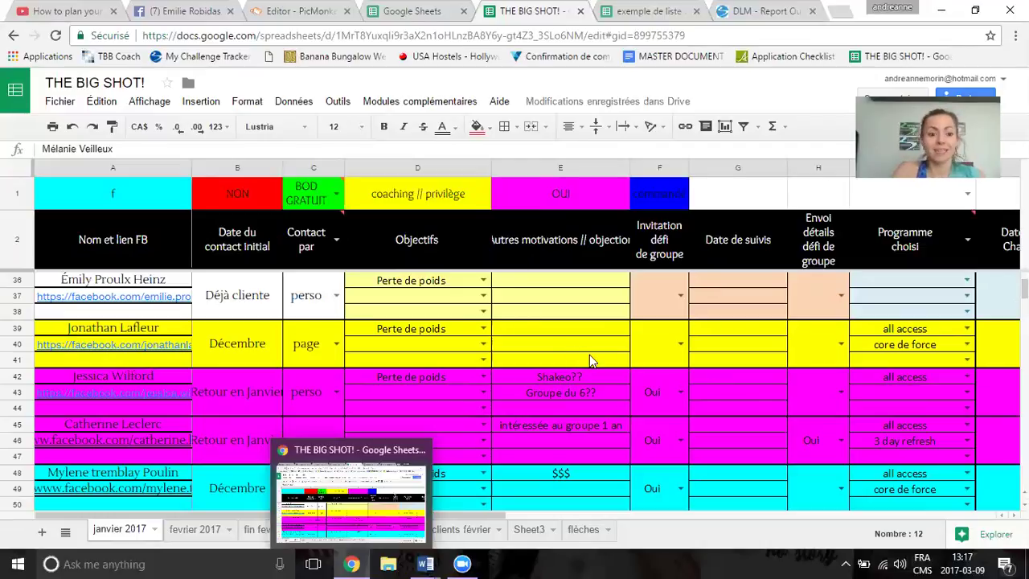
scroll(590, 354, up, 10)
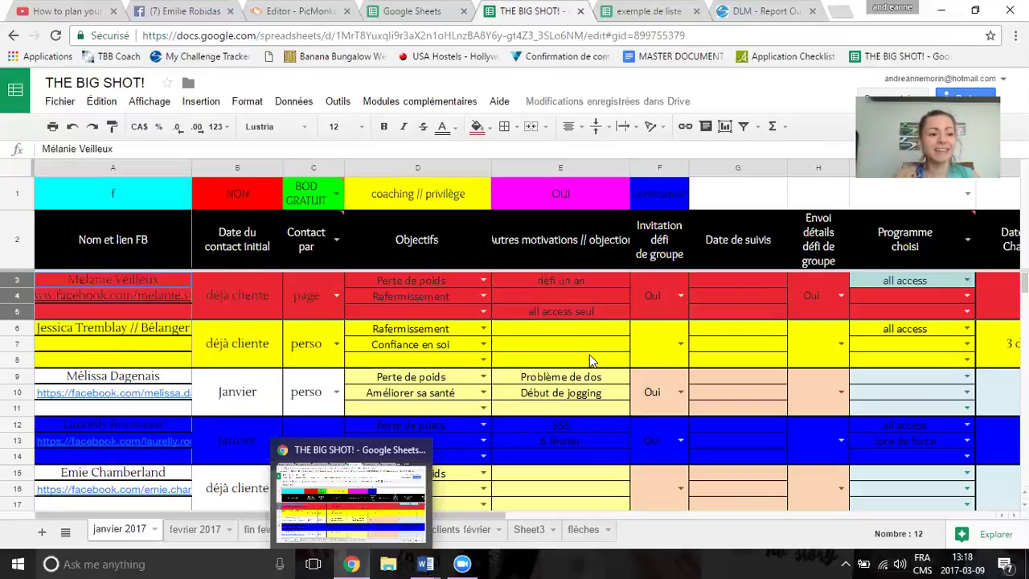
Open the first contact's Facebook profile from the link in cell A4, examine the recent posts and close the profile.
click(101, 298)
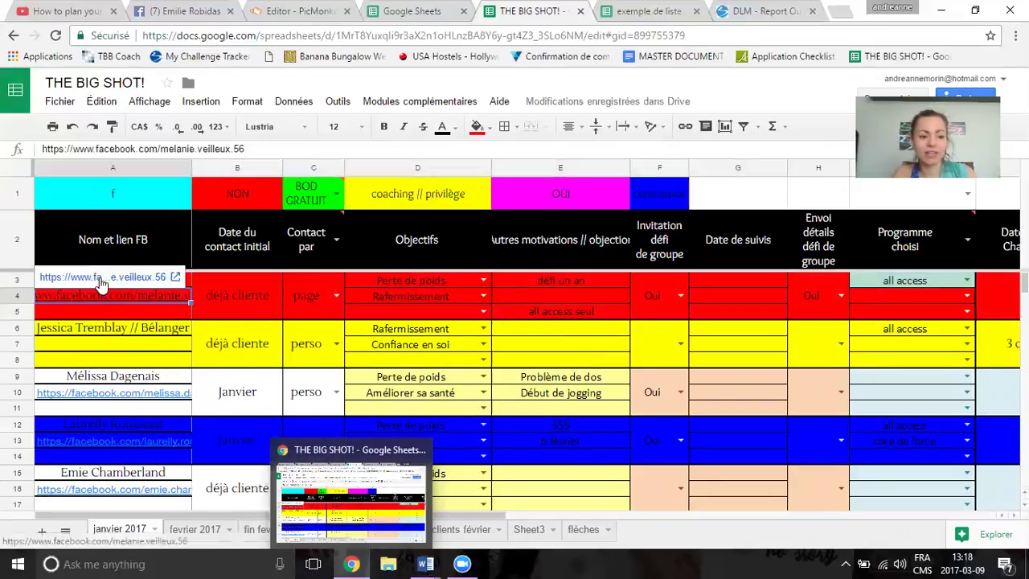
click(101, 279)
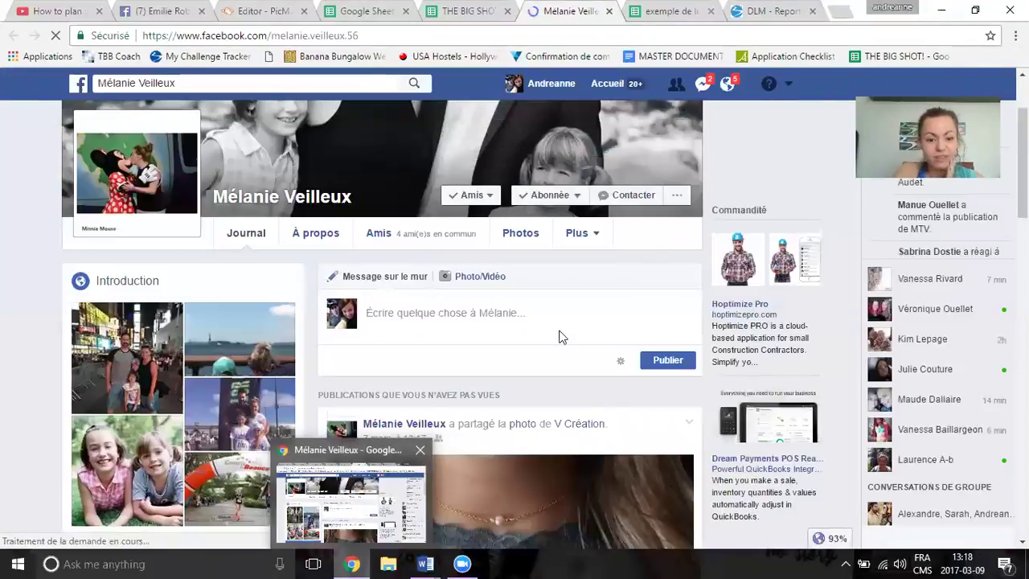
scroll(561, 336, down, 4)
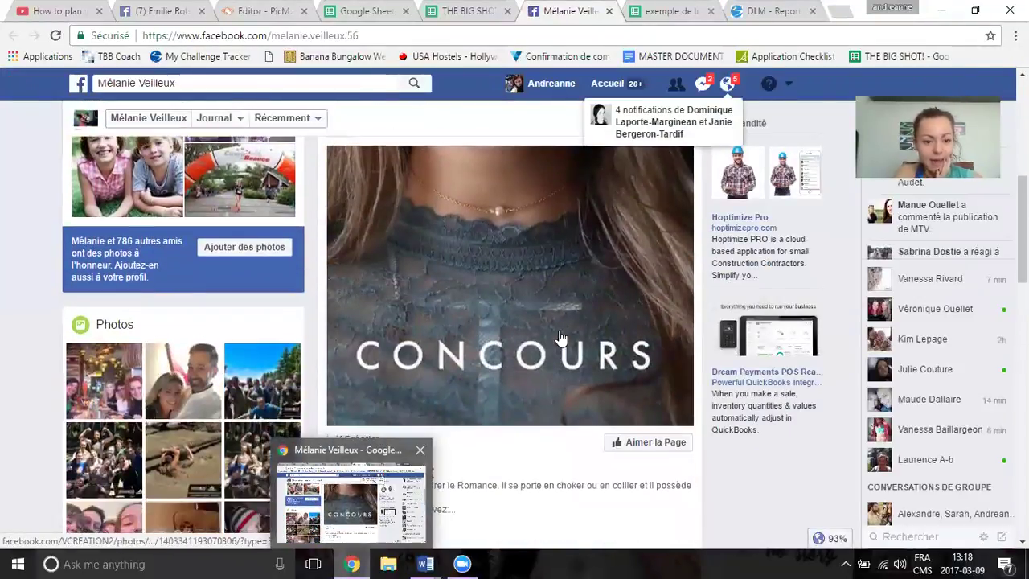
scroll(561, 336, down, 6)
scroll(561, 336, up, 3)
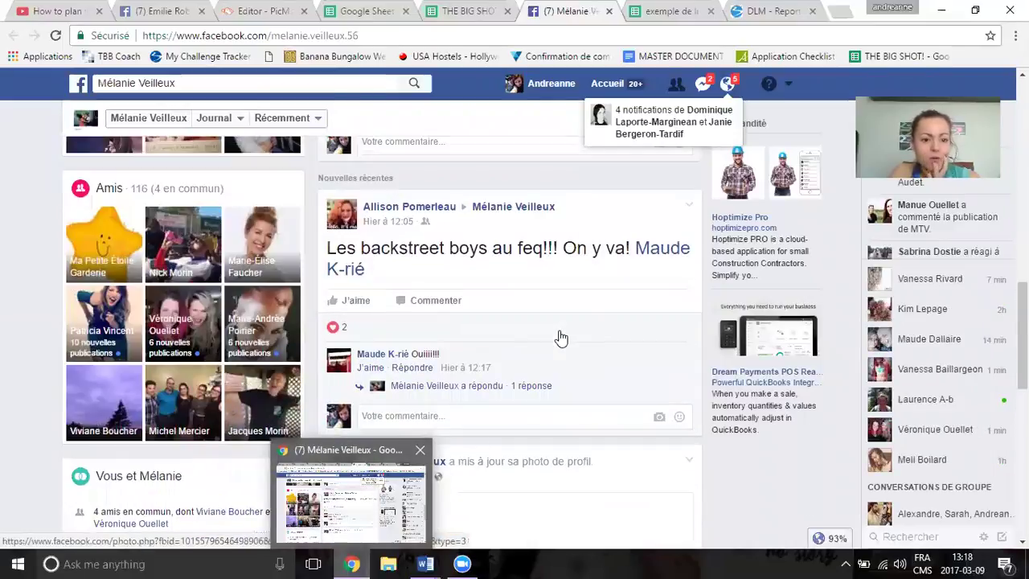
scroll(561, 336, down, 3)
scroll(561, 336, down, 1)
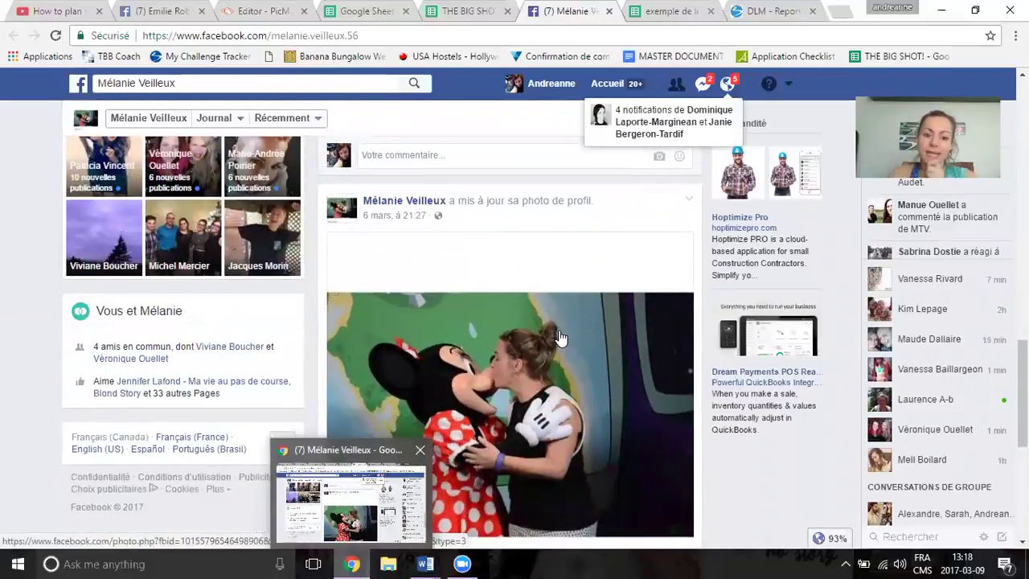
scroll(561, 336, down, 4)
scroll(557, 338, down, 1)
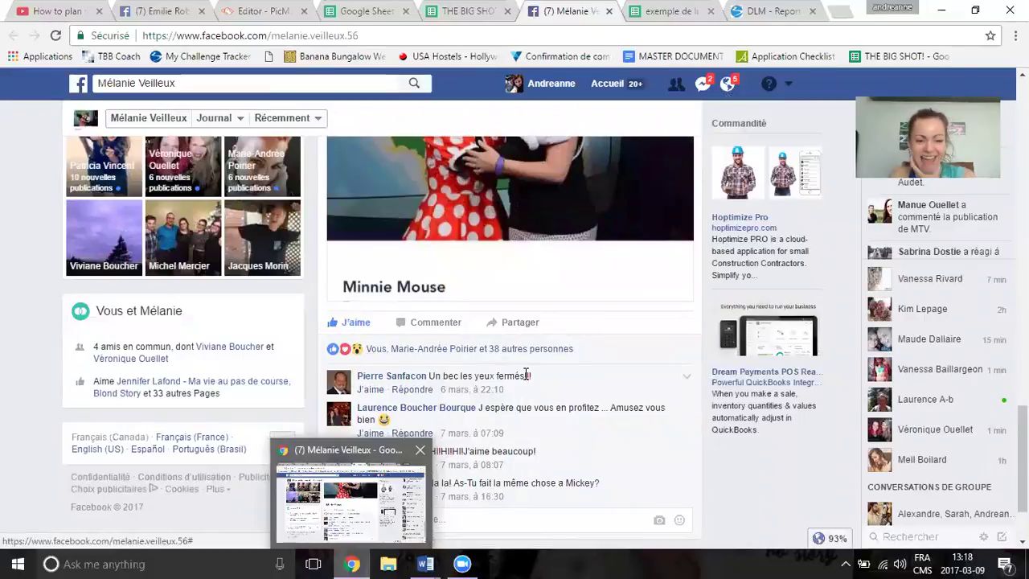
scroll(526, 375, down, 4)
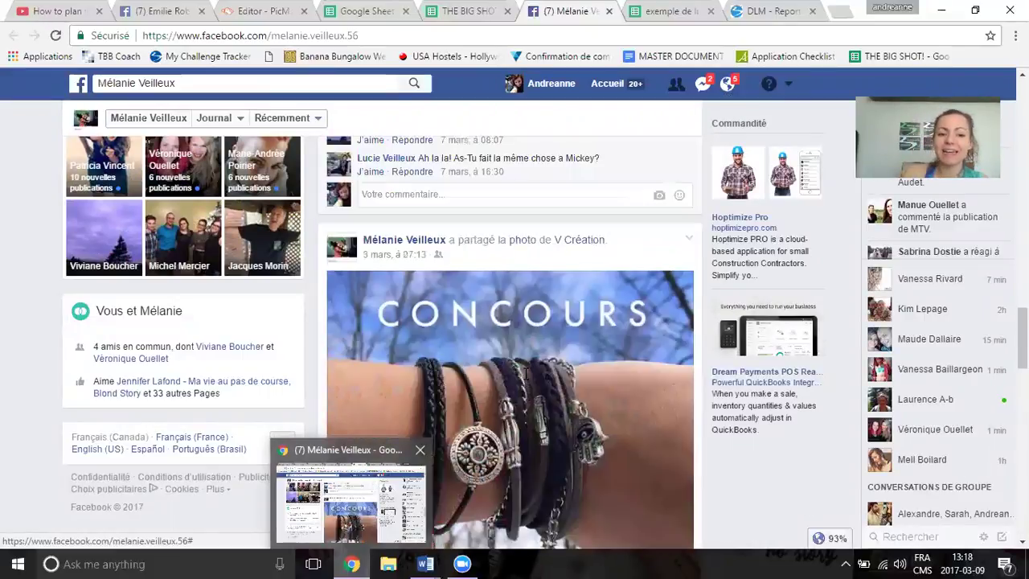
scroll(527, 375, up, 15)
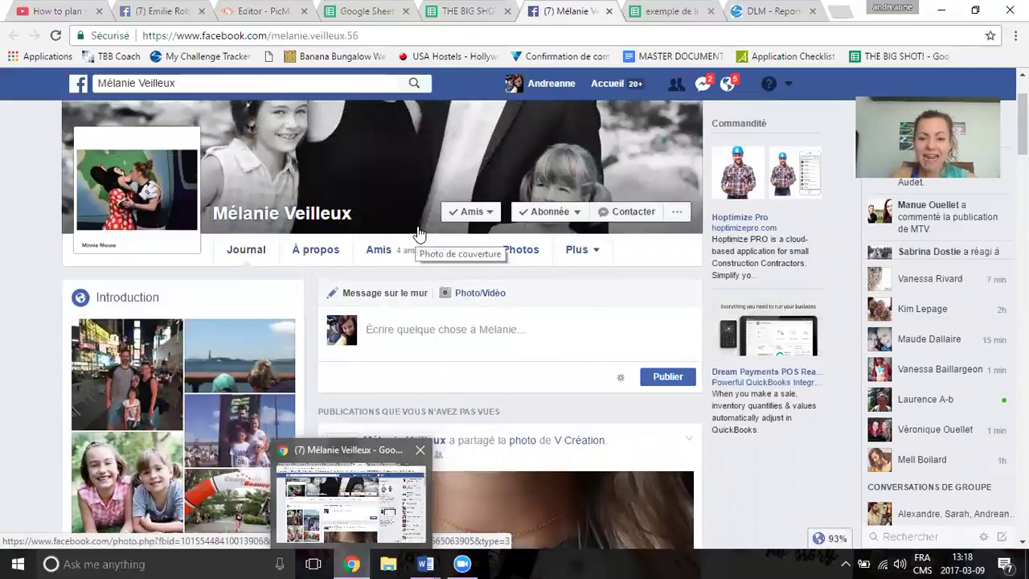
click(615, 15)
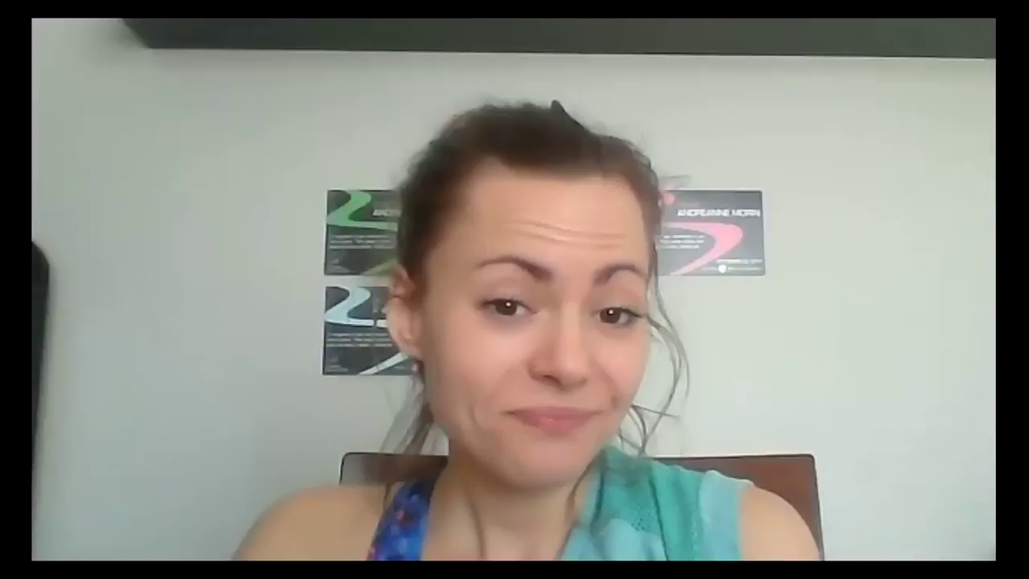